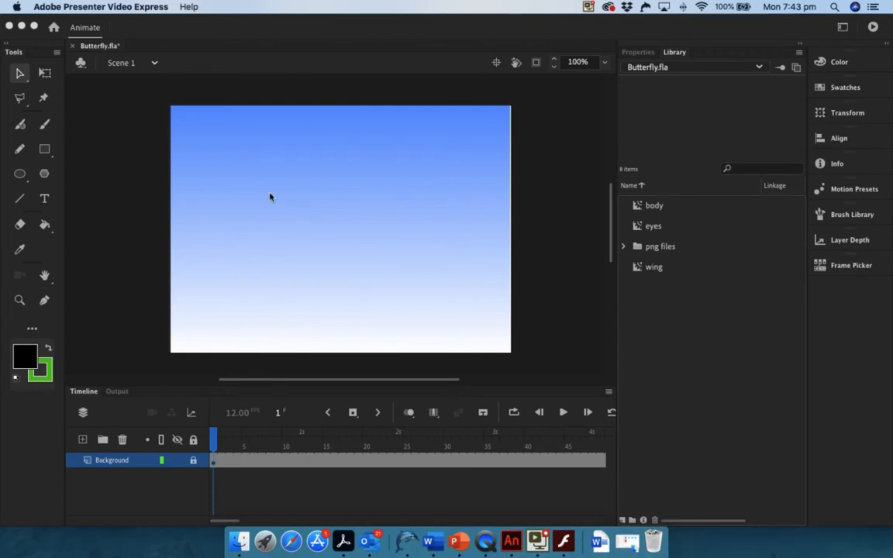
Add a new layer above the Background layer
click(37, 134)
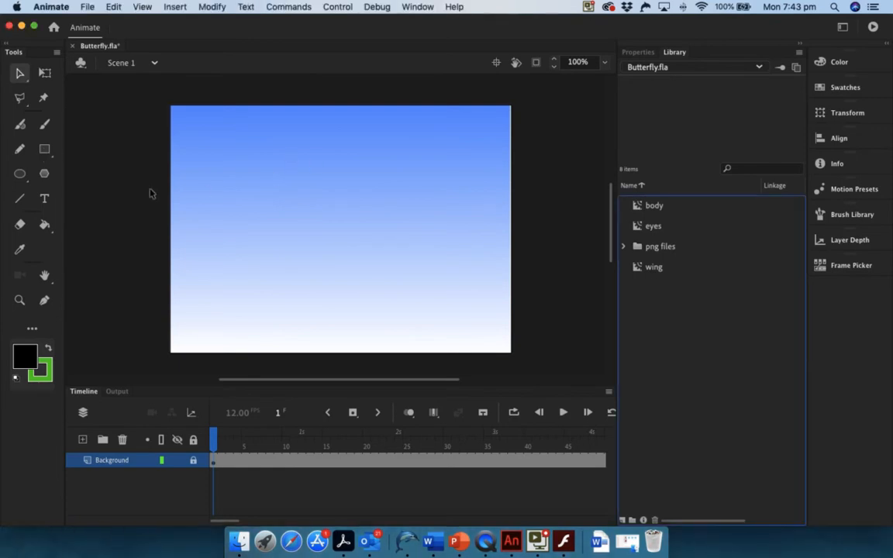
click(82, 439)
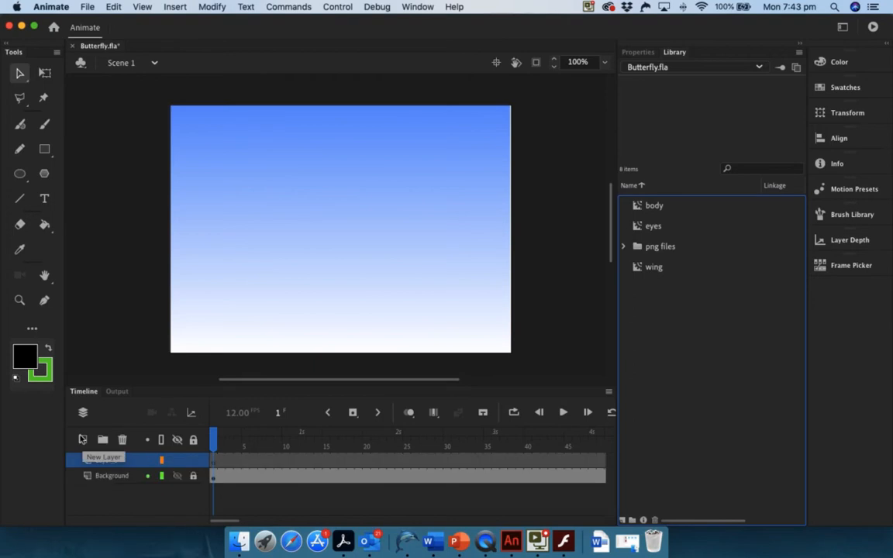
Draw a black rectangle with a green outline on the new layer, select its fill and outline, and delete it
click(44, 150)
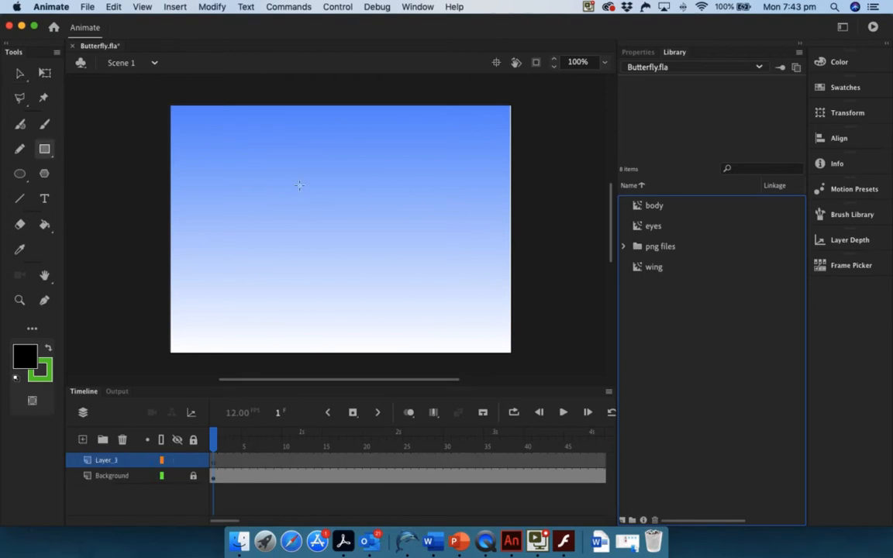
mouse_move(278, 166)
mouse_down()
mouse_move(355, 242)
mouse_move(378, 247)
mouse_up()
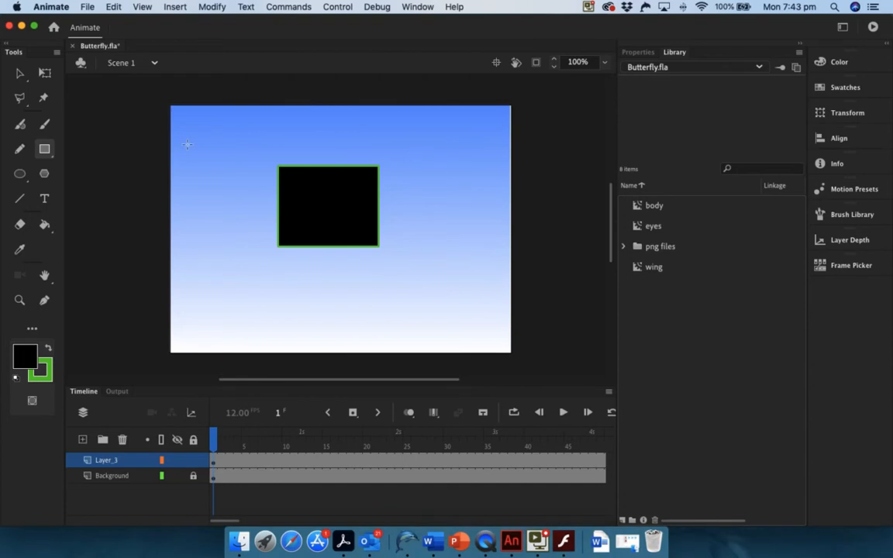
click(21, 73)
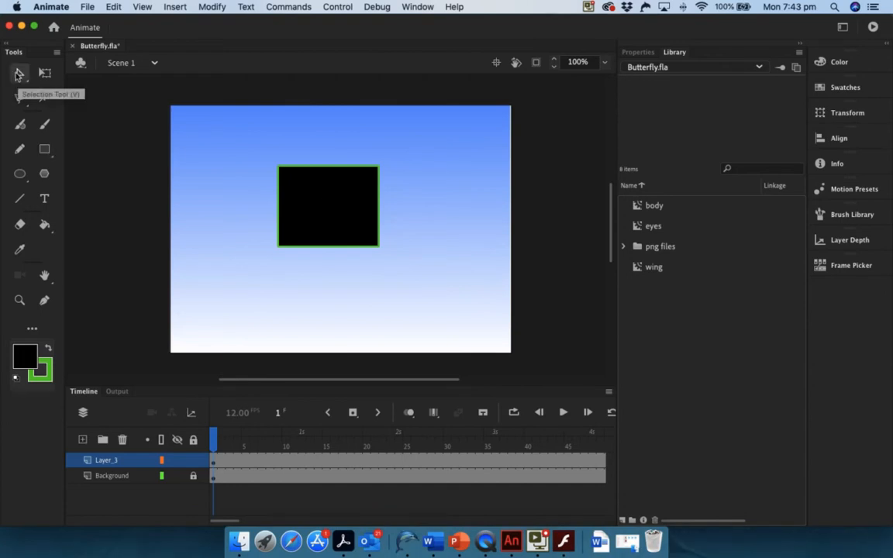
click(321, 218)
drag(257, 154, 412, 273)
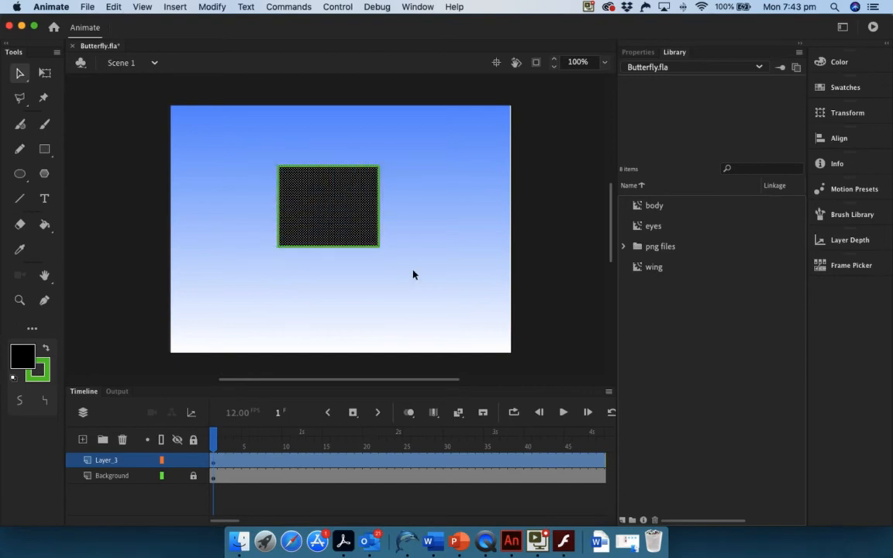
key(Delete)
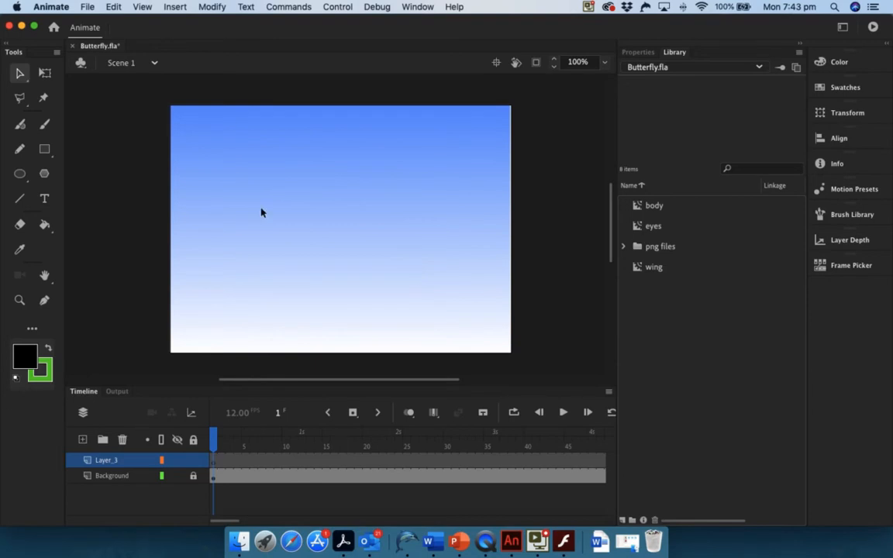
Draw another black rectangle with a green outline near the centre of the stage
click(45, 150)
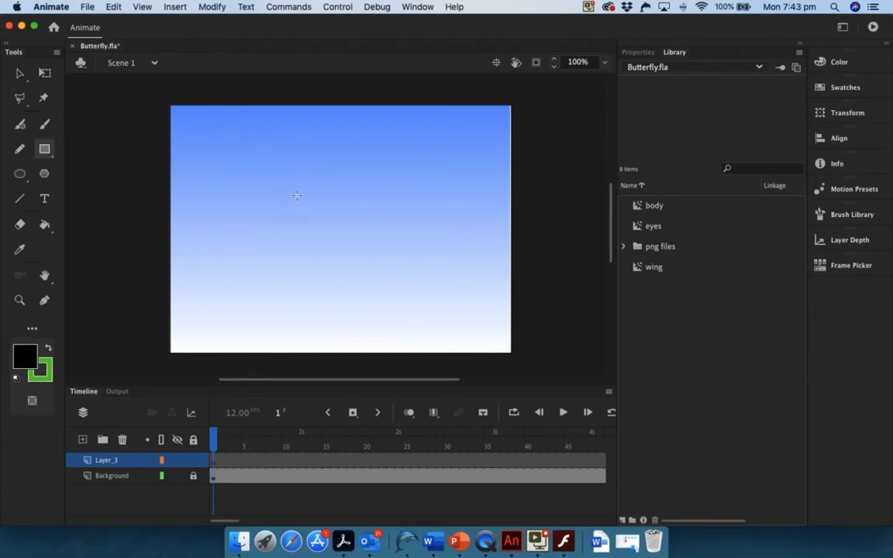
mouse_move(281, 181)
mouse_down()
mouse_move(319, 221)
mouse_move(385, 257)
mouse_up()
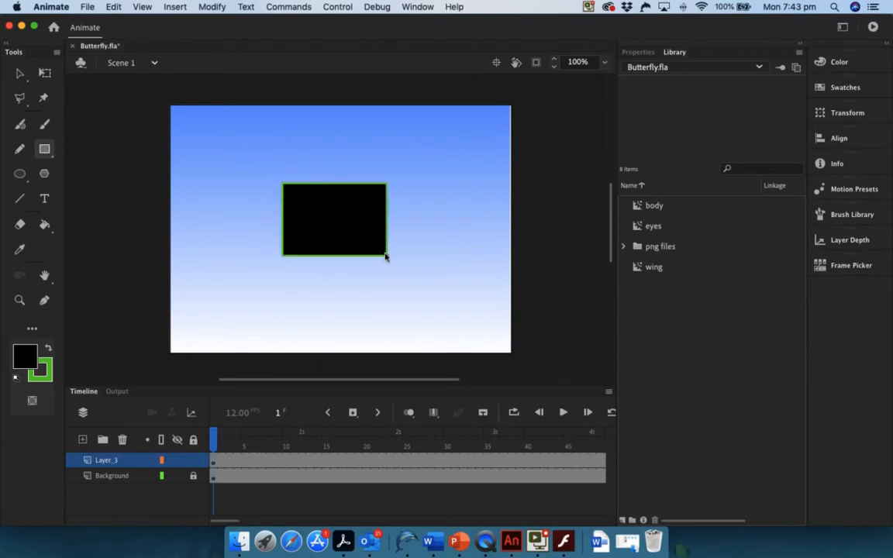
Convert the rectangle's fill and outline together to a Graphic symbol named square
click(20, 73)
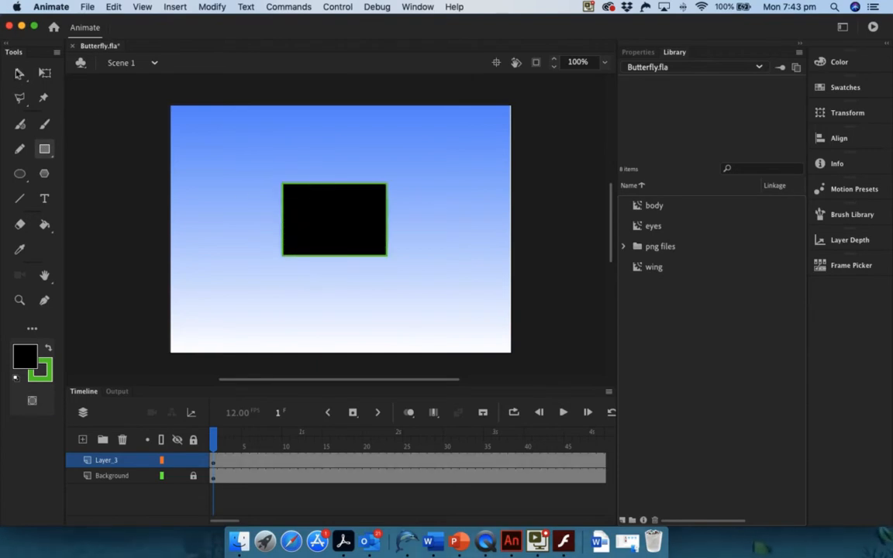
mouse_move(275, 180)
mouse_down()
mouse_move(334, 207)
mouse_move(394, 266)
mouse_up()
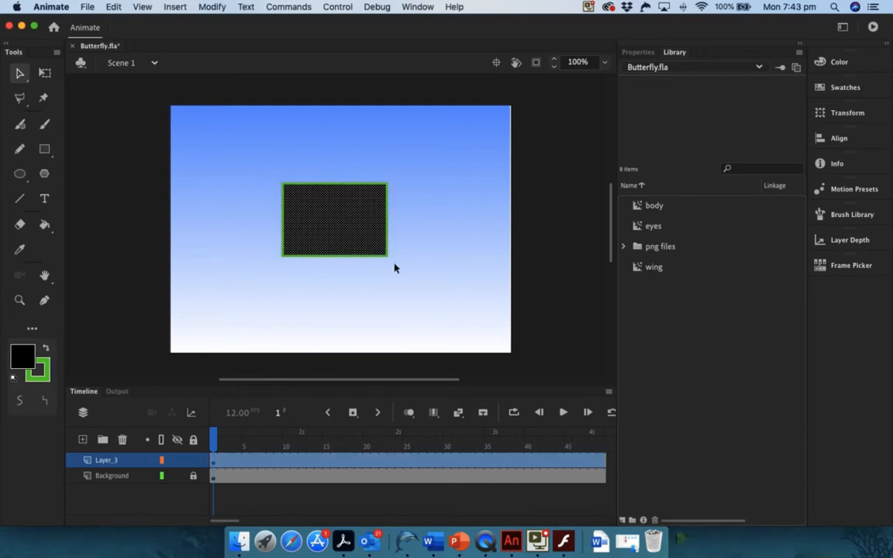
click(212, 7)
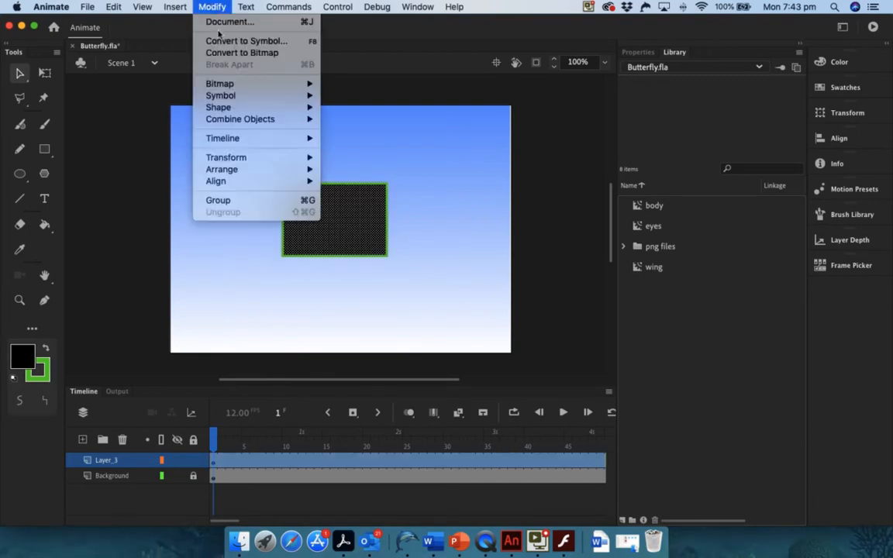
click(219, 40)
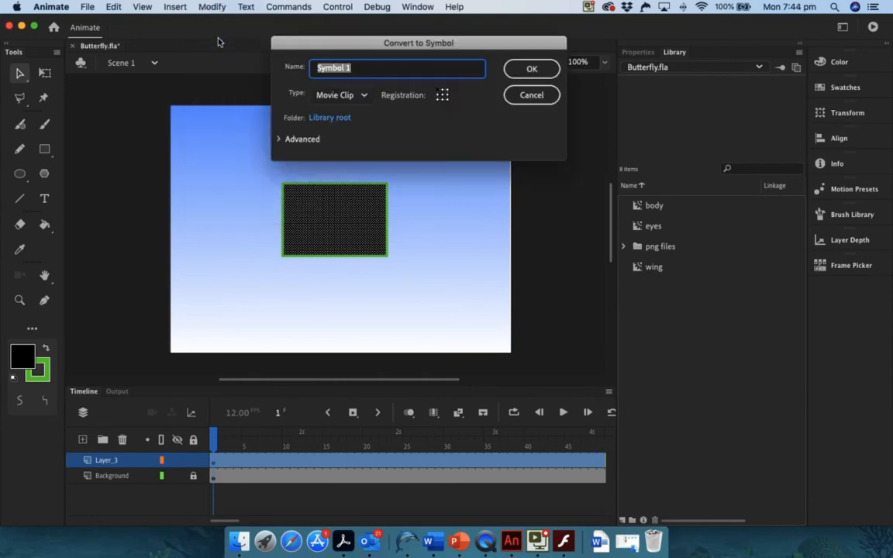
text(w)
key(BackSpace)
text(square)
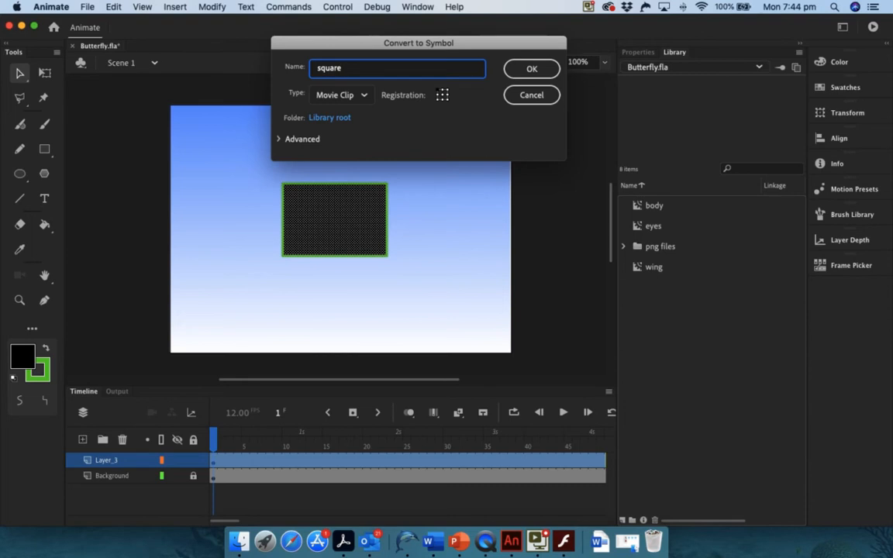
click(364, 96)
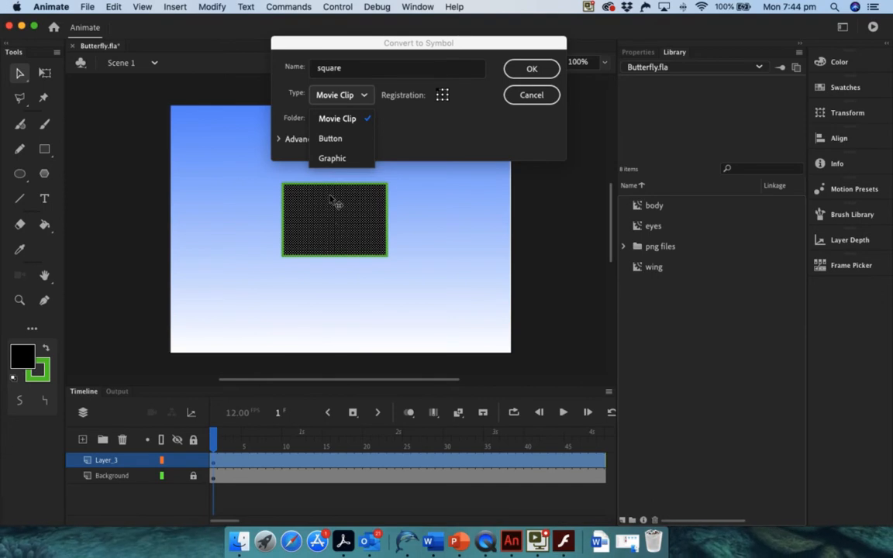
click(331, 158)
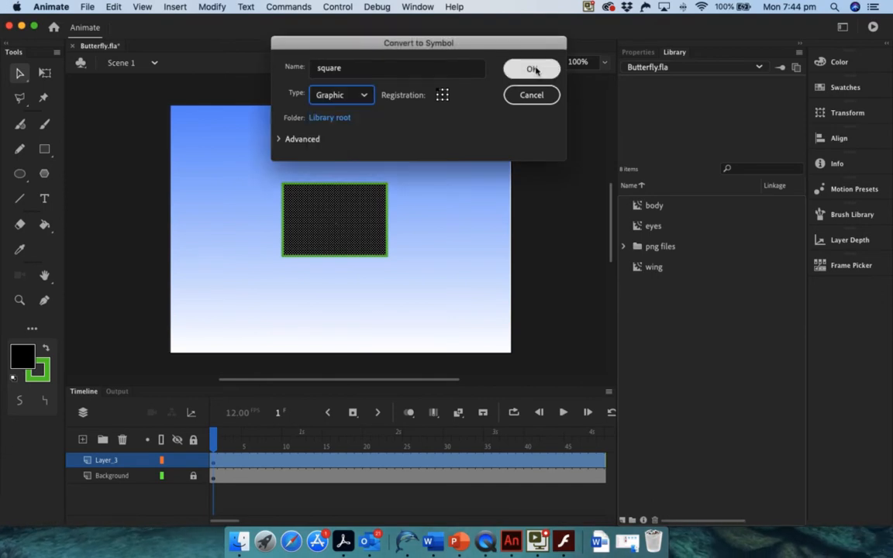
click(531, 68)
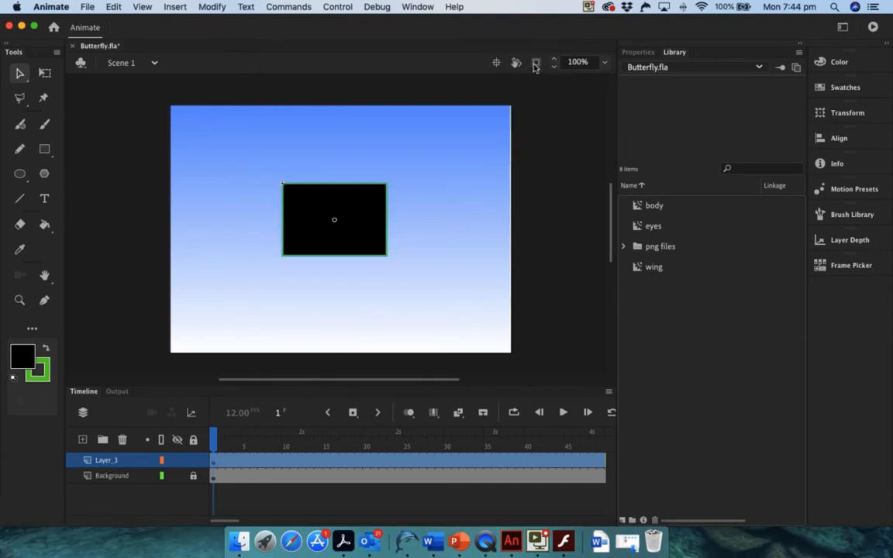
Check the square instance's properties, return to the library, and delete the instance from the stage
click(636, 53)
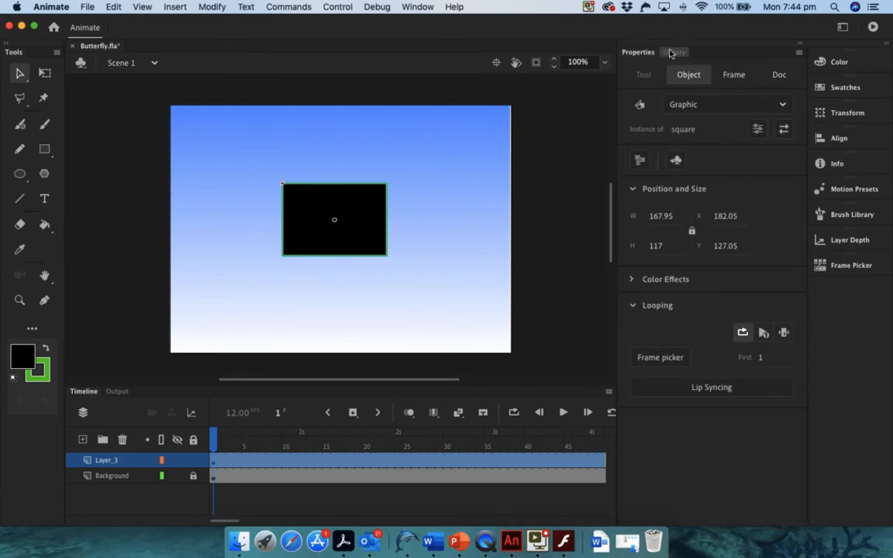
click(673, 53)
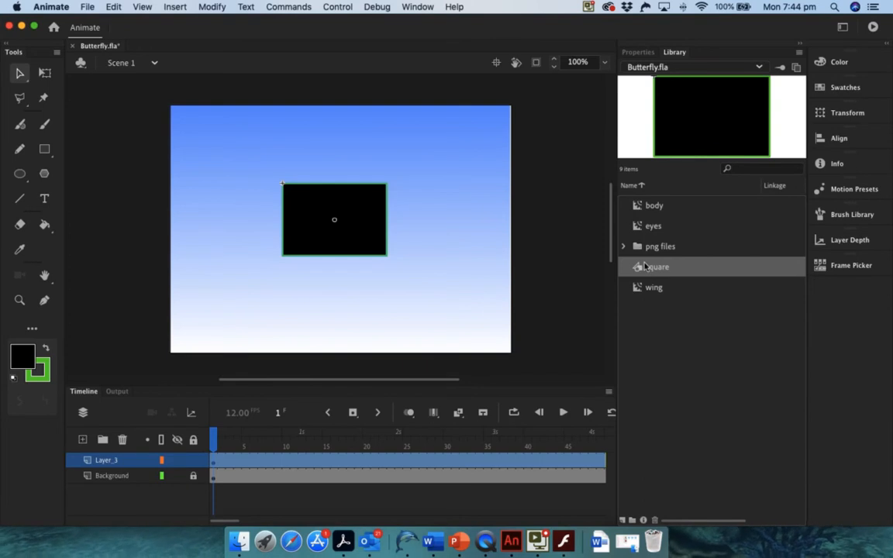
click(255, 173)
drag(261, 168, 408, 273)
key(Delete)
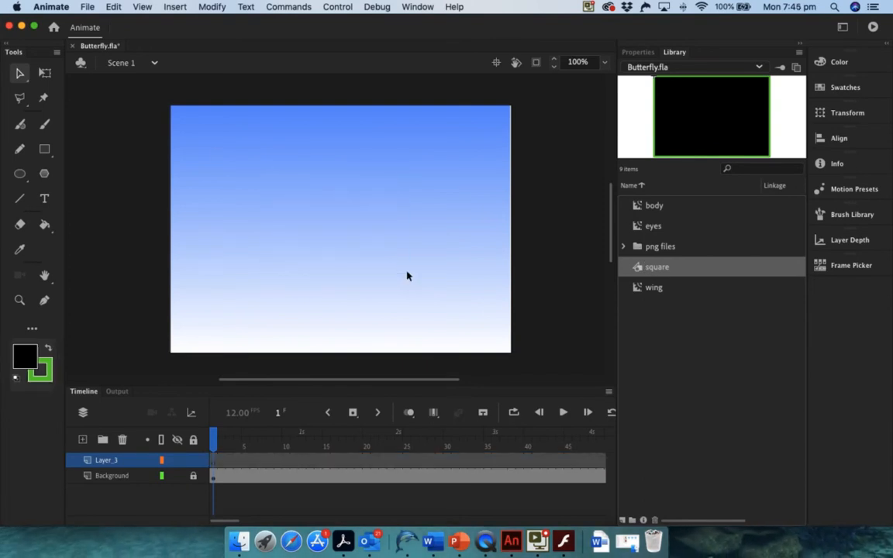
Place four instances of the square symbol one below another on the stage
drag(655, 268, 413, 130)
drag(637, 268, 402, 193)
drag(631, 269, 416, 244)
drag(646, 269, 403, 281)
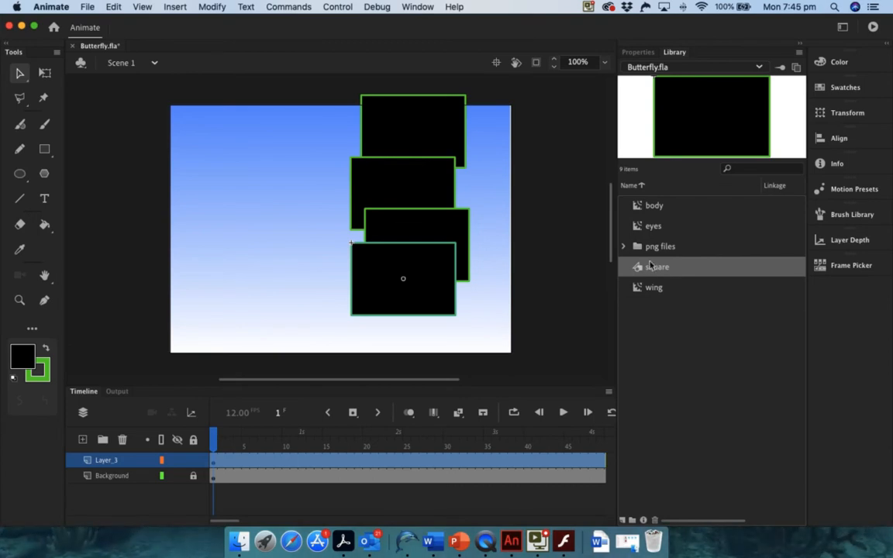
Delete all four square instances from the stage and remove the square symbol from the library
drag(341, 78, 487, 330)
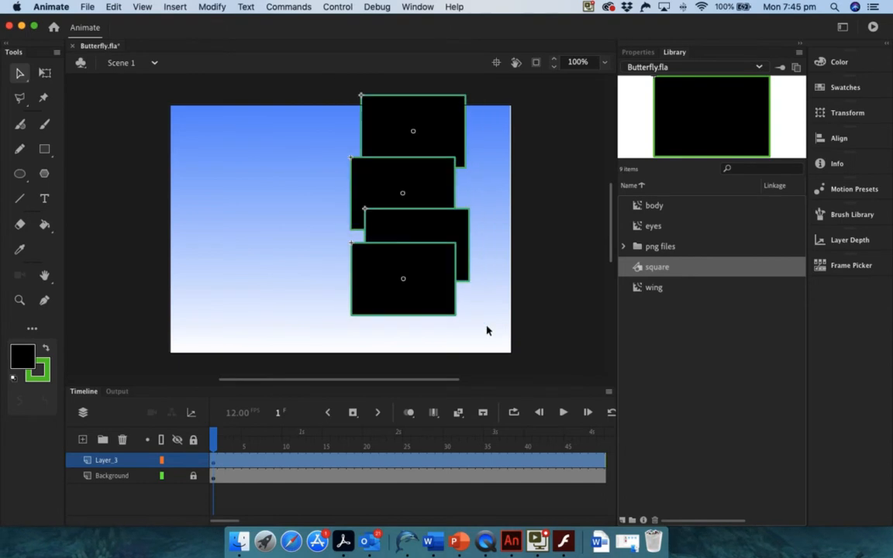
key(Delete)
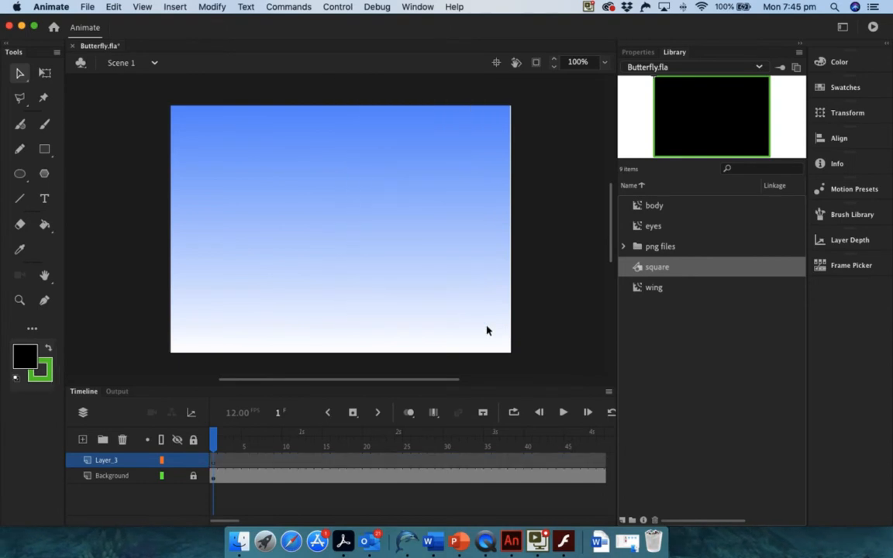
click(643, 520)
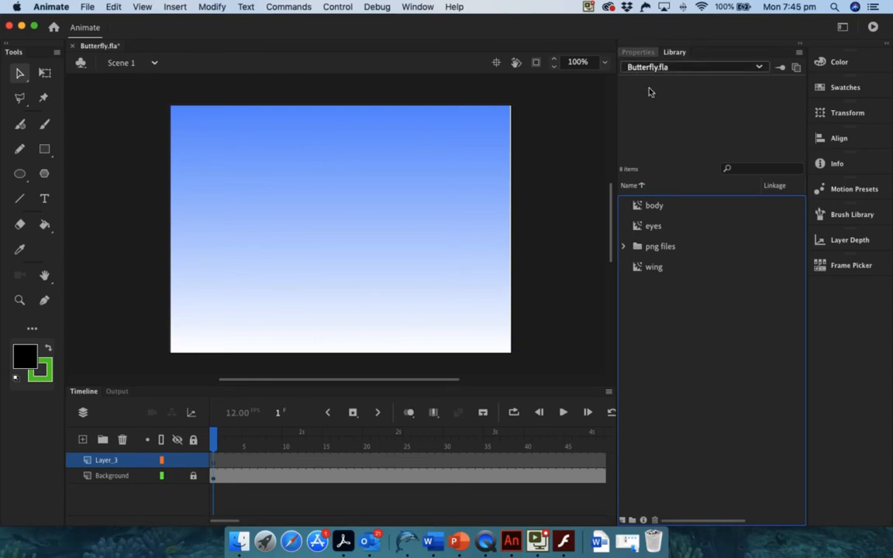
Preview the body, eyes and wing symbols and examine the contents of the png files folder
click(648, 205)
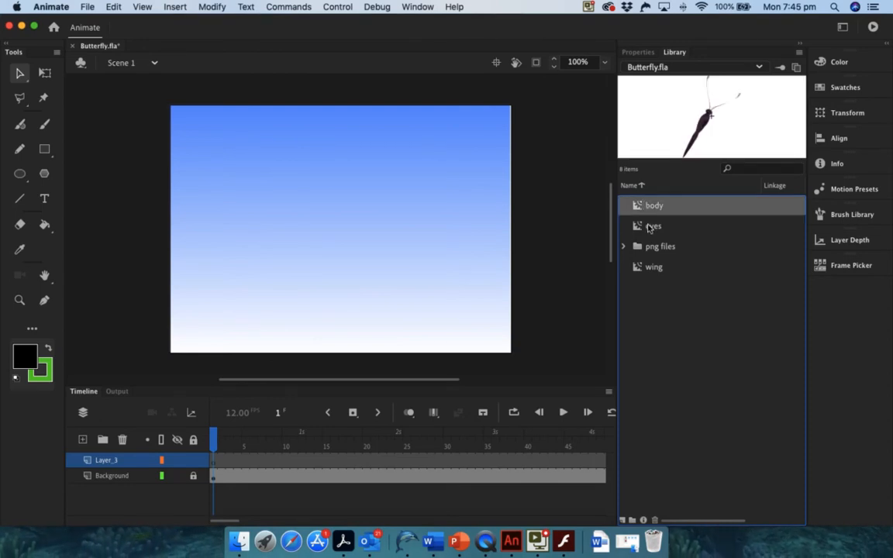
click(650, 227)
click(643, 265)
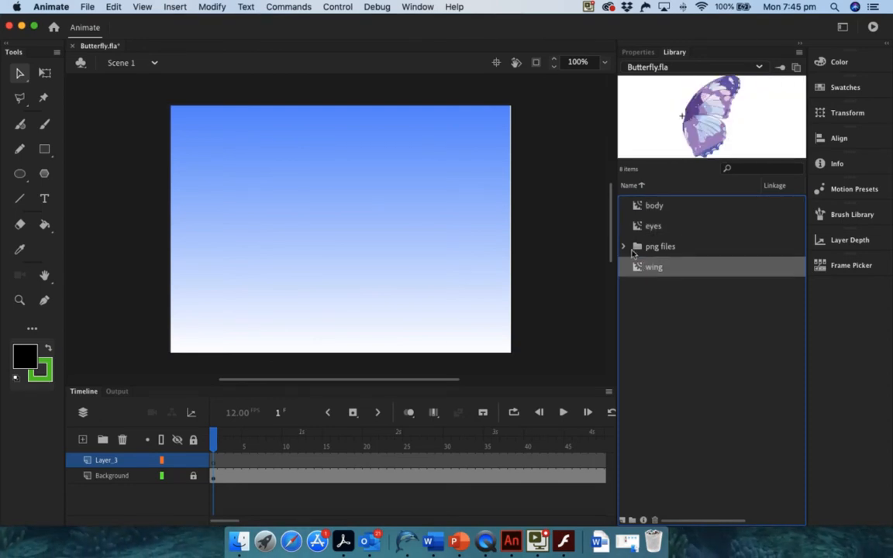
click(624, 246)
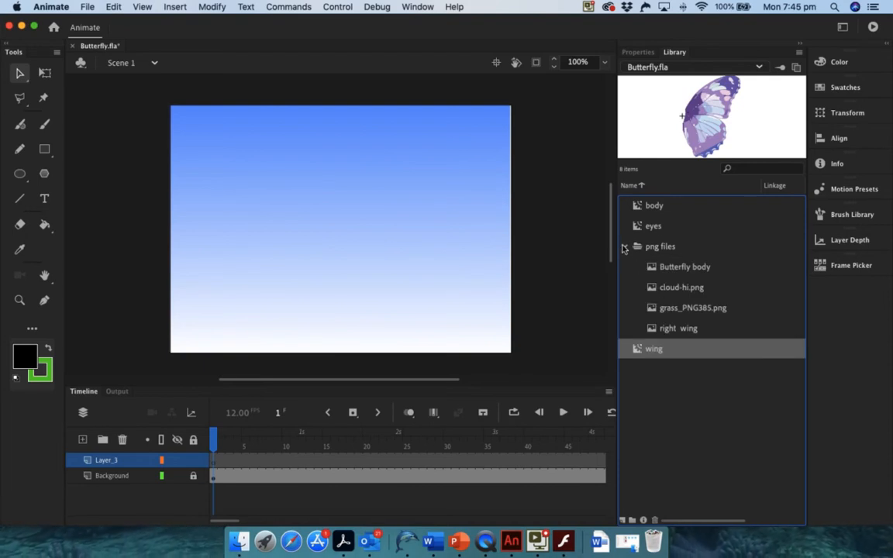
click(624, 246)
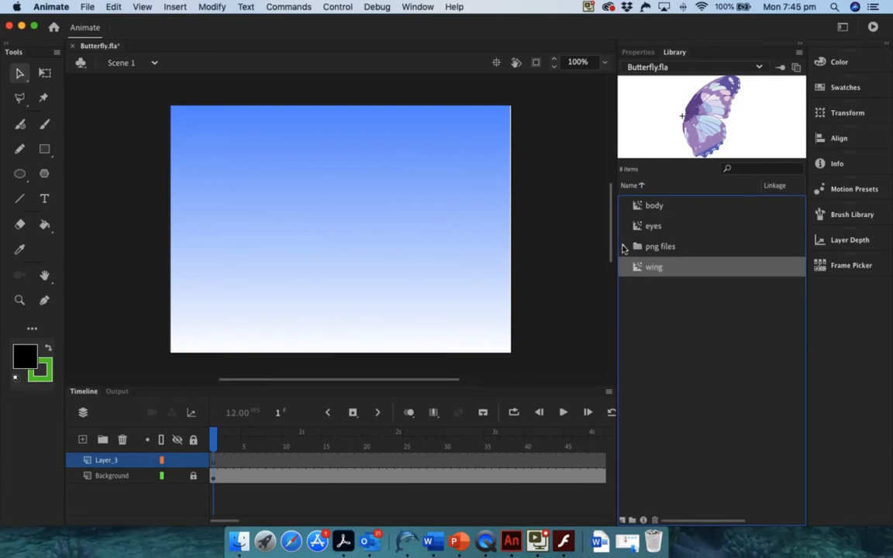
Rename the new layer above Background as butterfly1
click(104, 460)
double_click(106, 460)
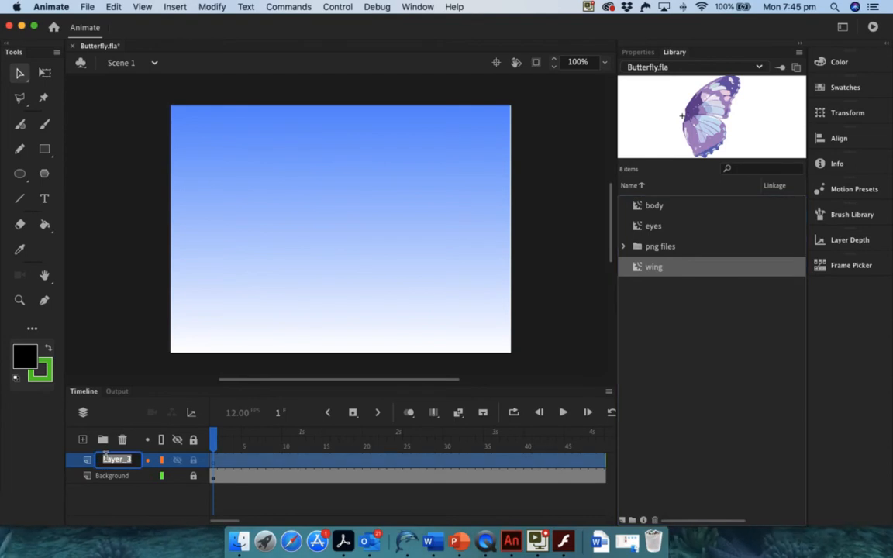
text(butterf)
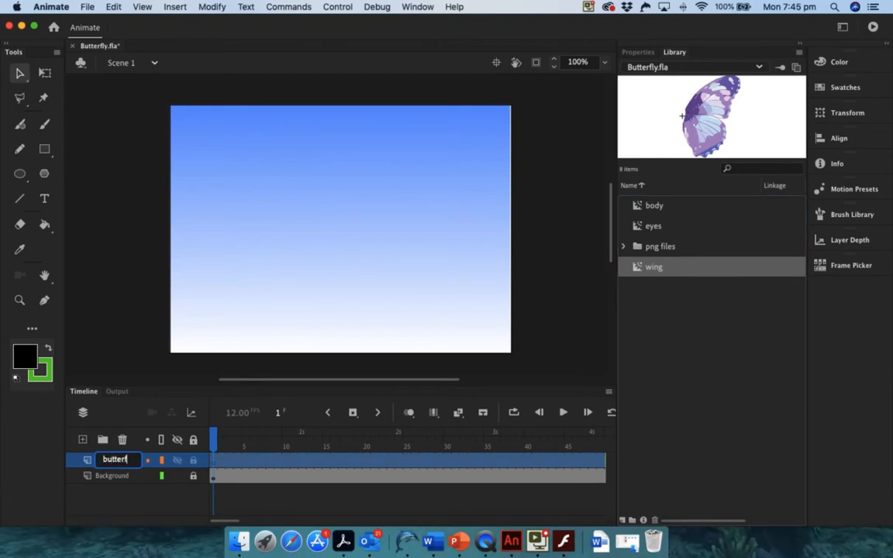
text(ly1)
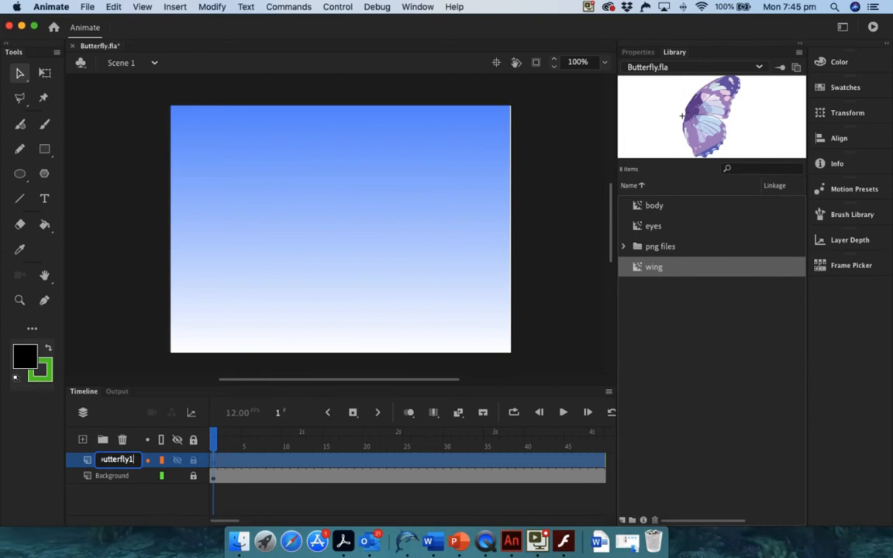
key(Return)
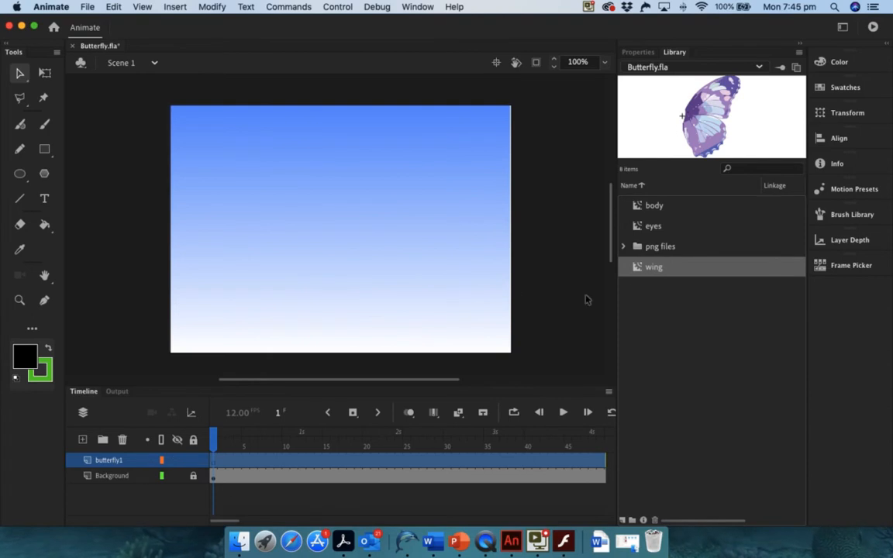
Place an instance of the wing symbol near the centre of the stage on the butterfly1 layer
drag(636, 267, 356, 217)
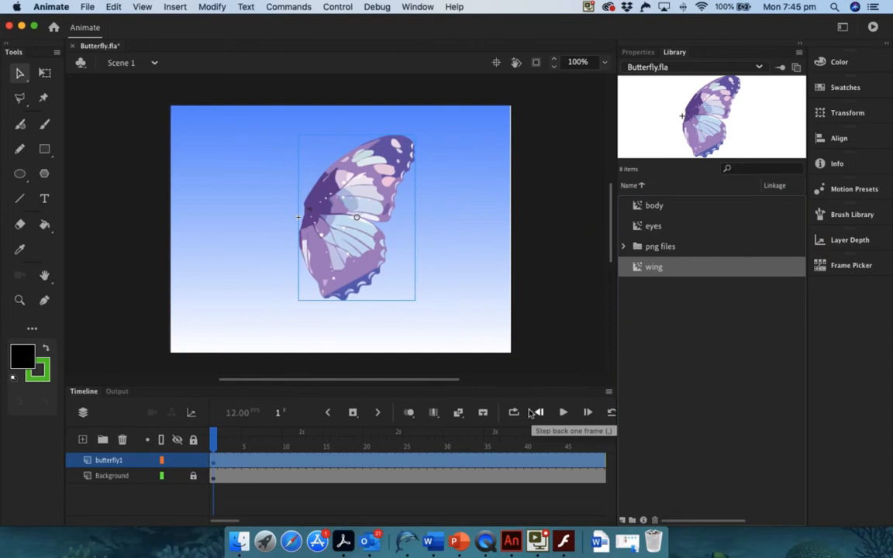
Open the wing symbol for editing in place and extend its Layer 1 with frames up to frame 30
double_click(354, 243)
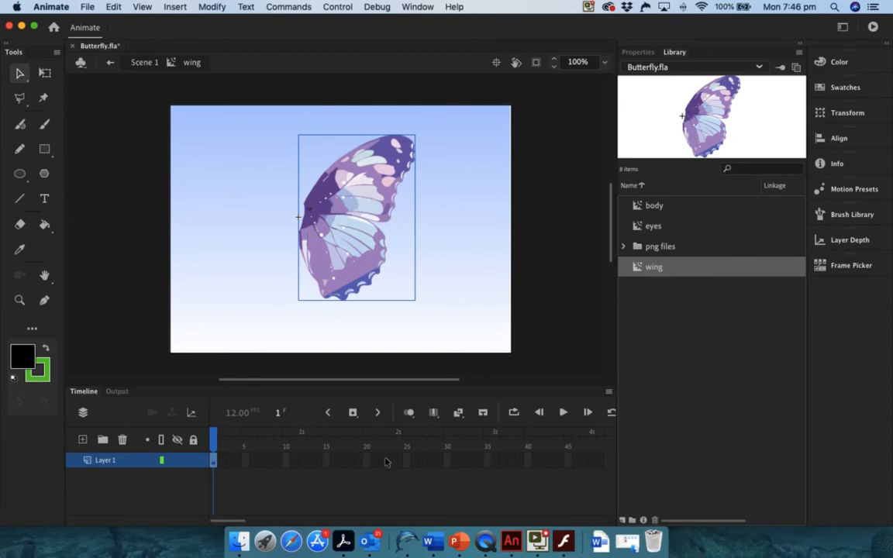
click(444, 460)
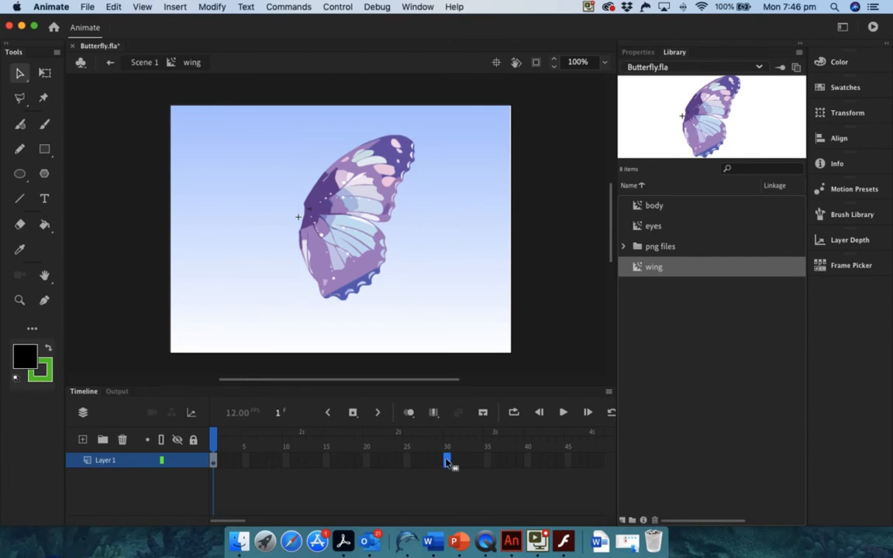
right_click(444, 460)
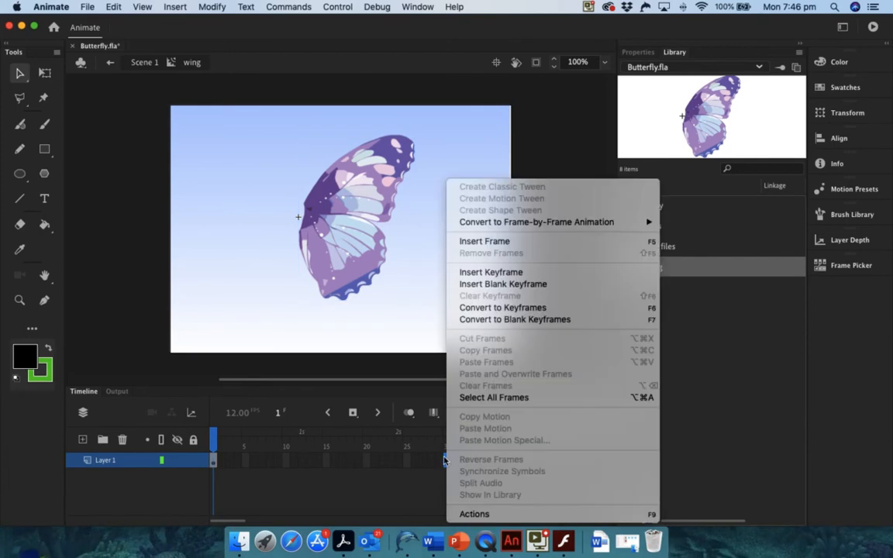
click(496, 245)
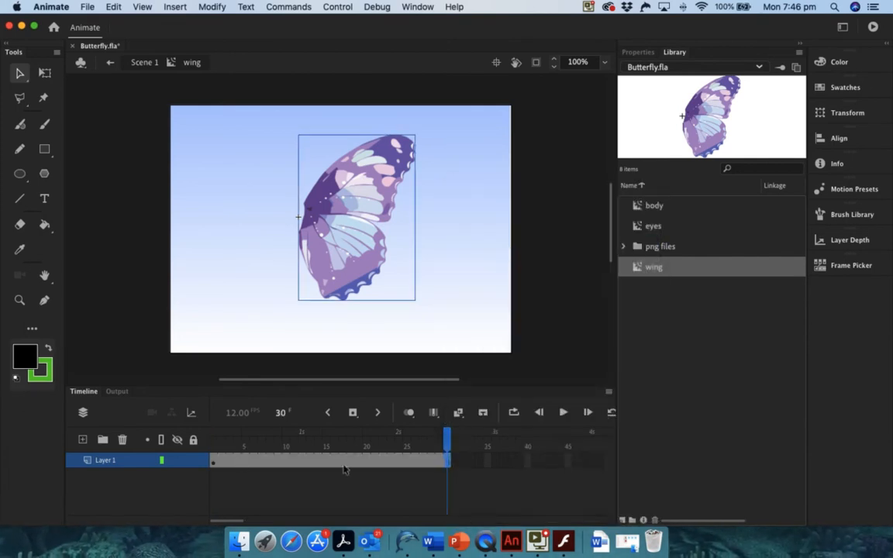
Create a motion tween across Layer 1 of the wing symbol, accepting conversion of the artwork to a symbol
click(208, 432)
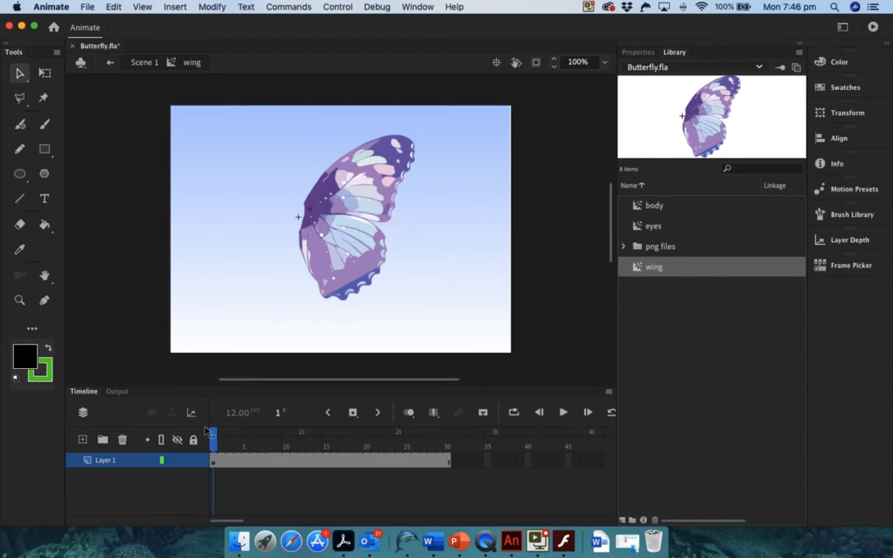
click(226, 463)
right_click(225, 463)
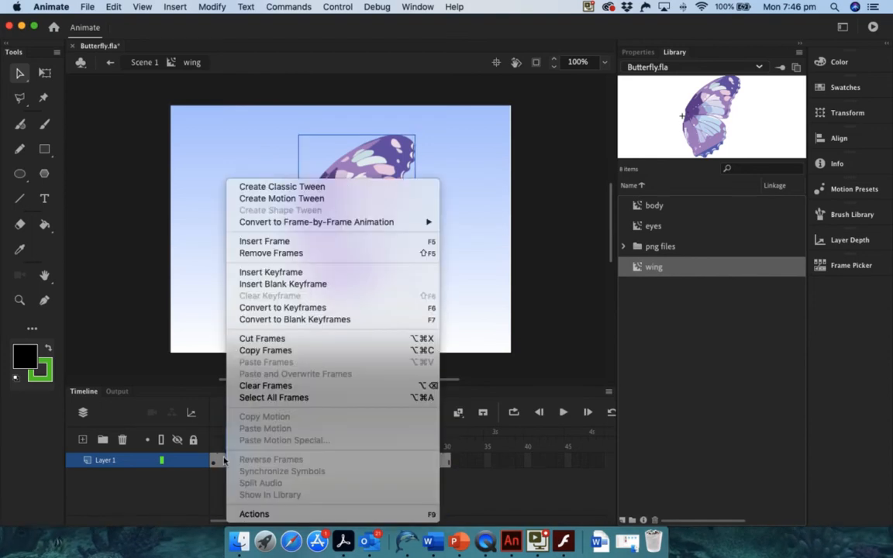
click(275, 200)
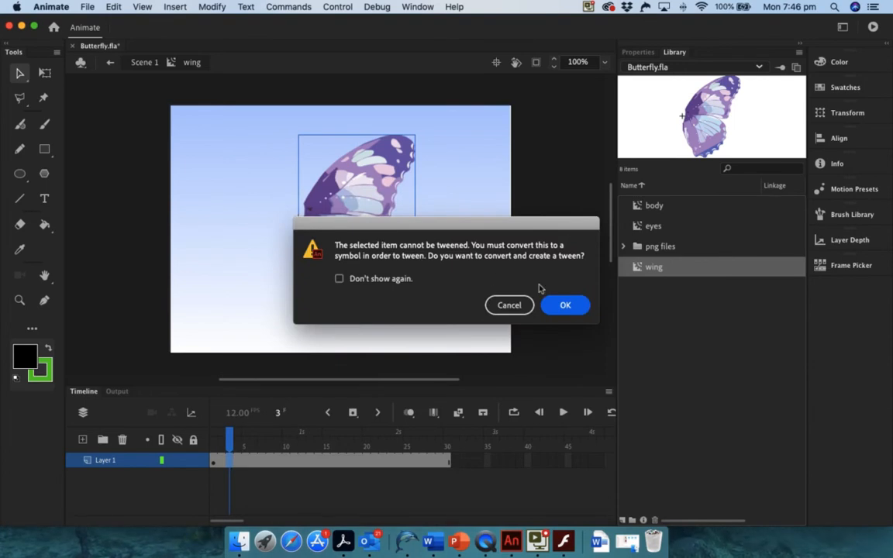
click(565, 306)
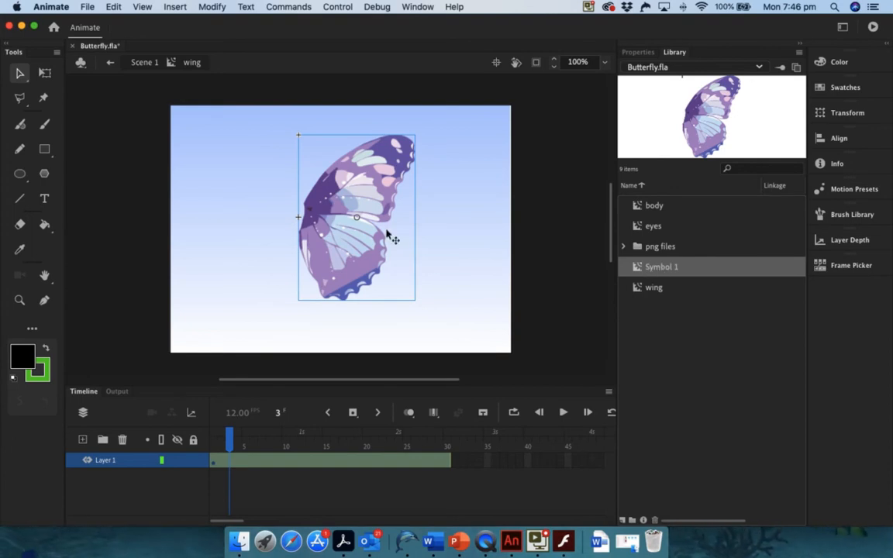
Rename the library item Symbol 1 as wing_flap
double_click(656, 267)
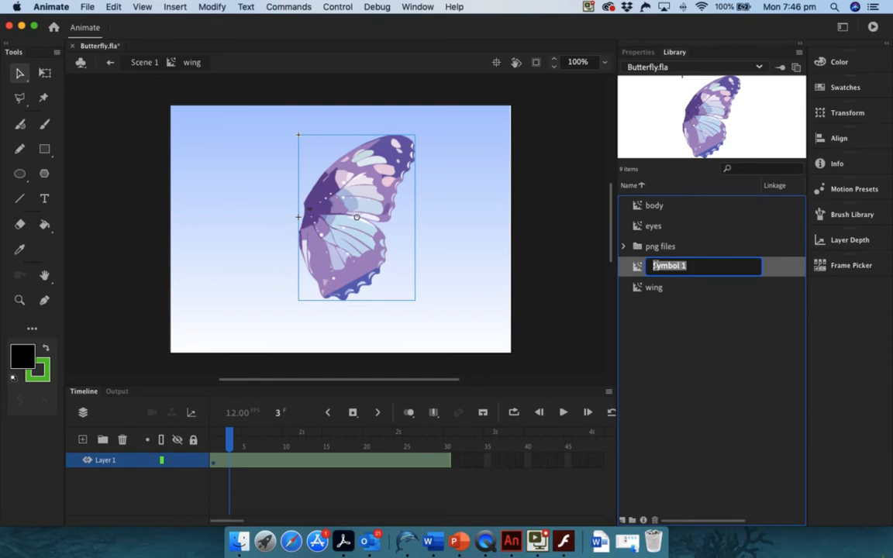
text(wing_flap)
key(Return)
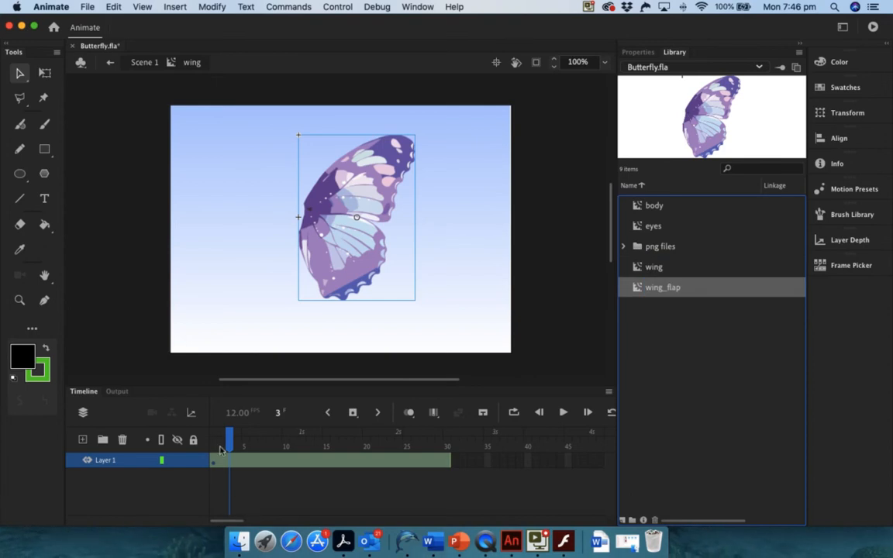
At frame 15, move the wing's transformation point to its left edge and squash the wing horizontally to about a third of its width
drag(229, 443, 213, 443)
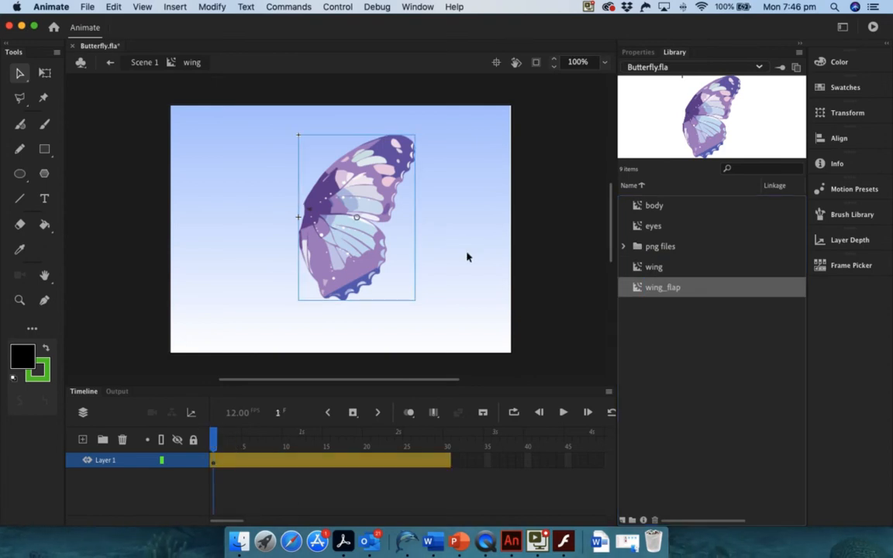
double_click(352, 215)
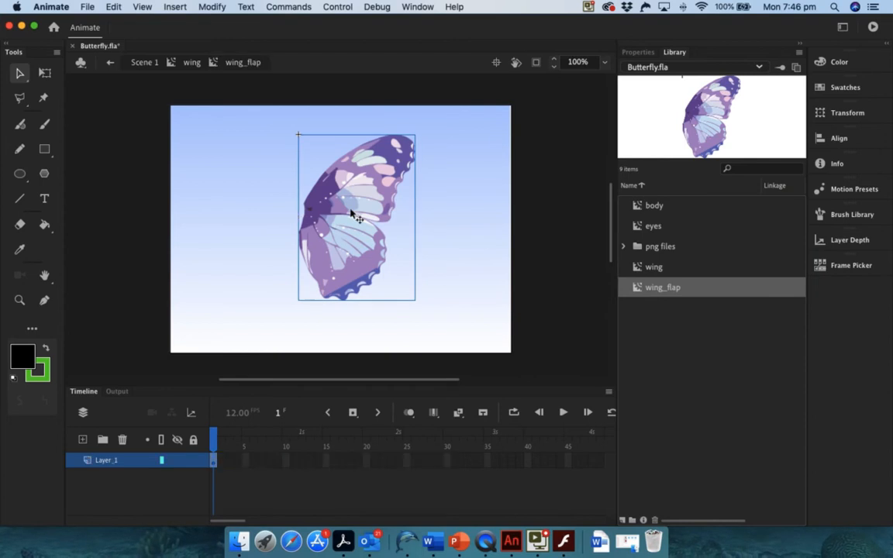
click(215, 445)
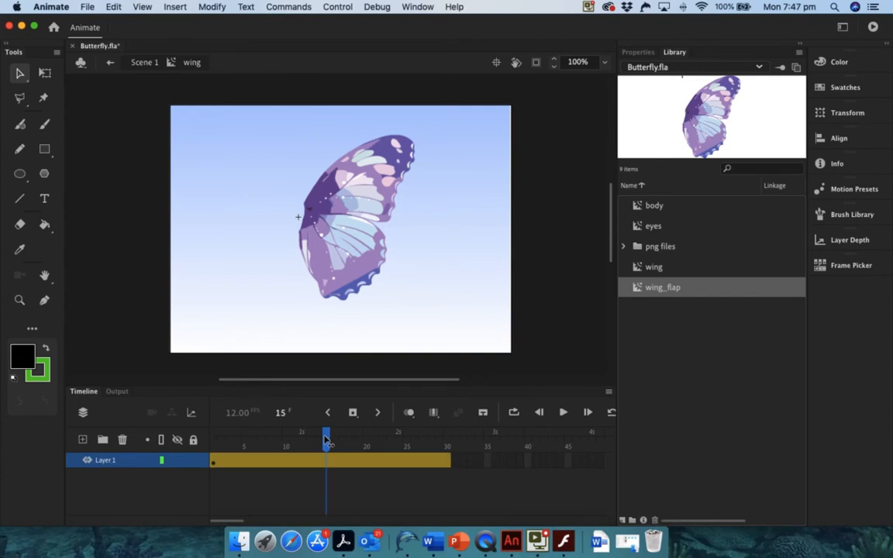
click(326, 460)
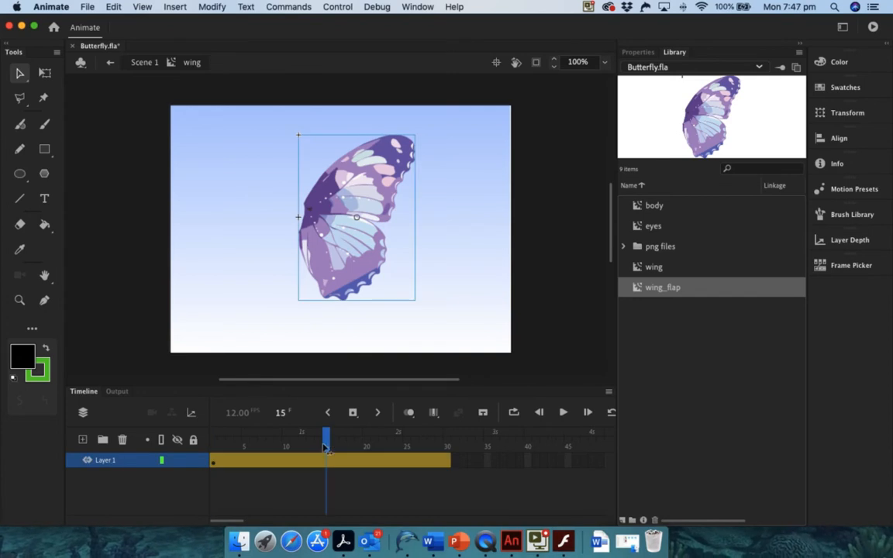
click(44, 74)
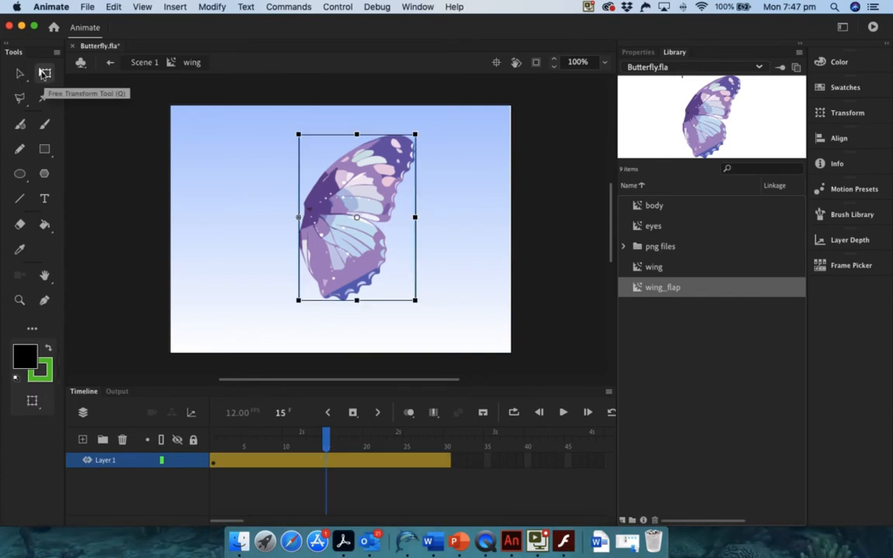
click(357, 221)
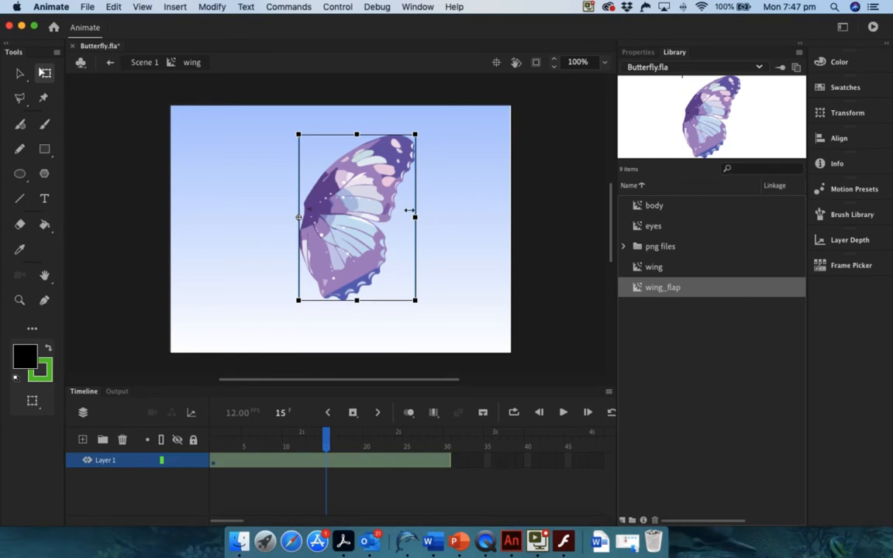
drag(402, 209, 333, 211)
At frame 30, stretch the wing horizontally to slightly beyond its original width and play the tween from the start
drag(327, 434, 448, 419)
drag(332, 209, 425, 217)
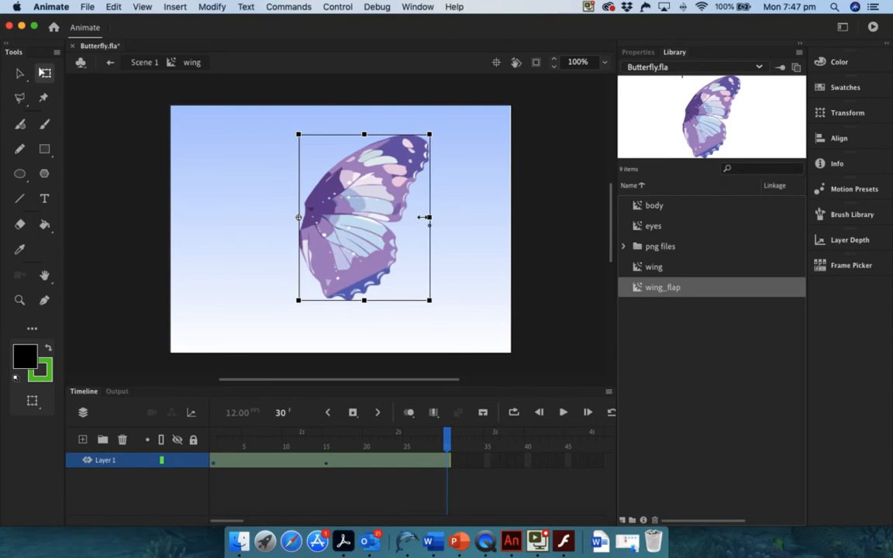
drag(446, 432, 171, 419)
click(563, 412)
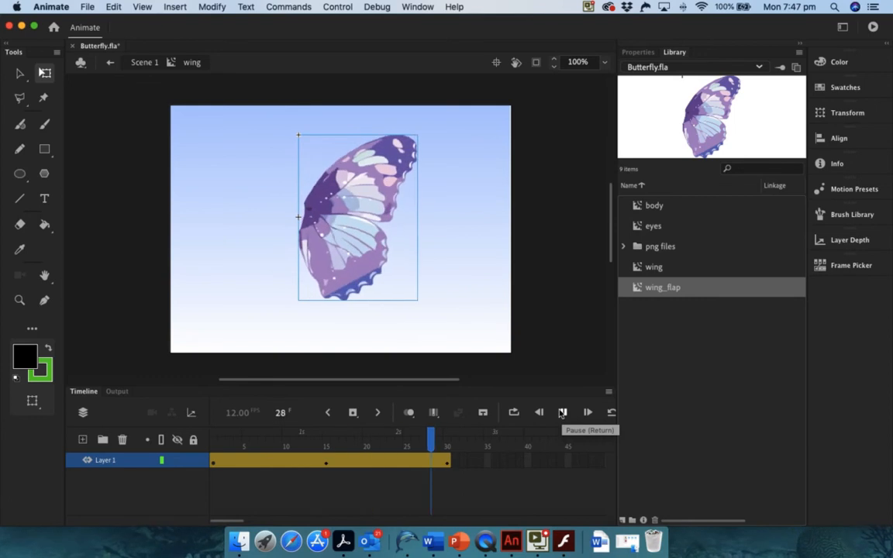
Return to Scene 1, play the main timeline briefly and put the playhead back on frame 1
click(133, 62)
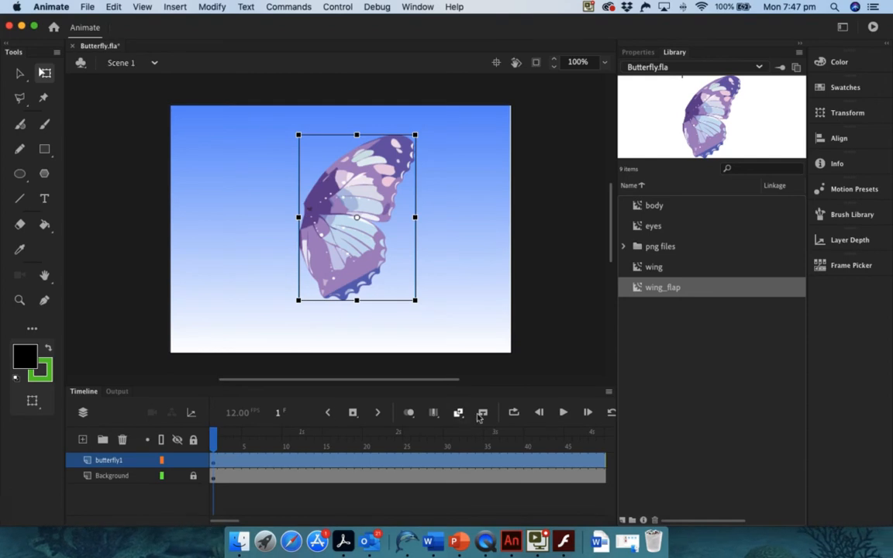
click(562, 413)
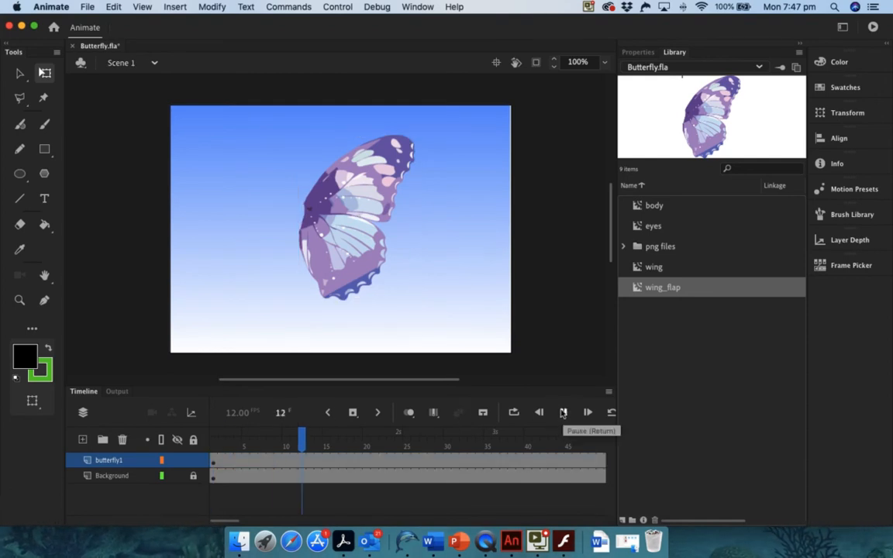
click(563, 412)
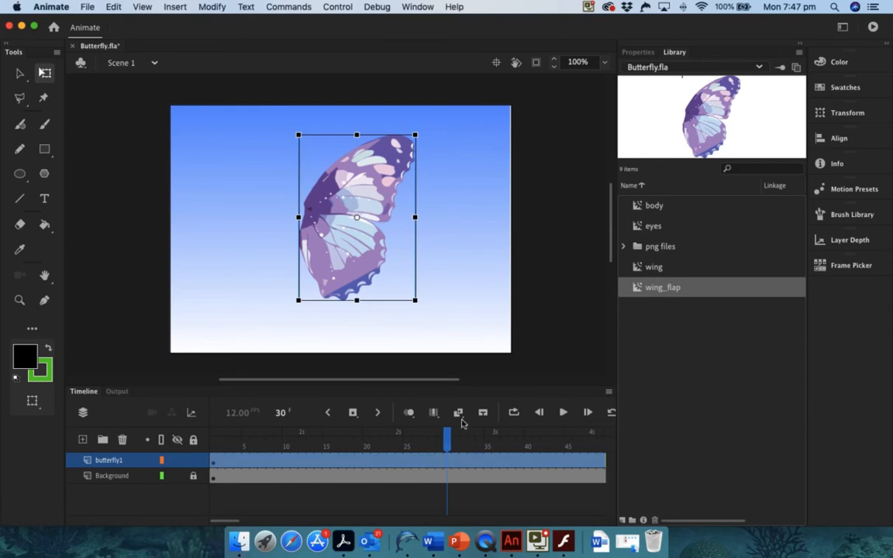
click(211, 429)
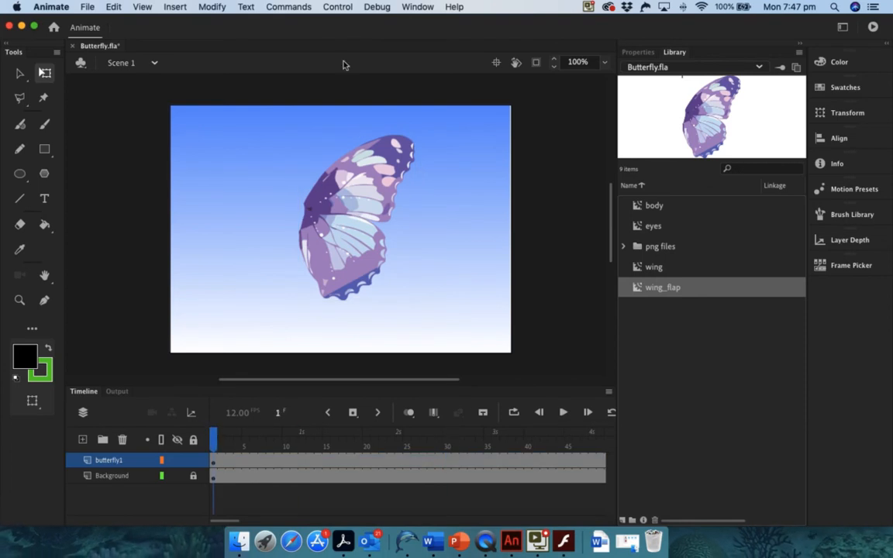
Test the movie to check the wing flapping, and close the Butterfly.swf preview
click(330, 6)
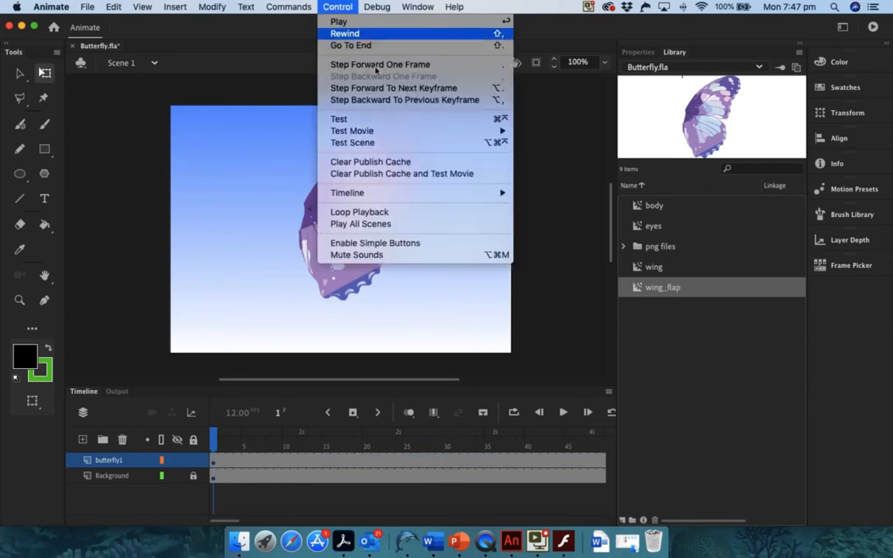
click(338, 119)
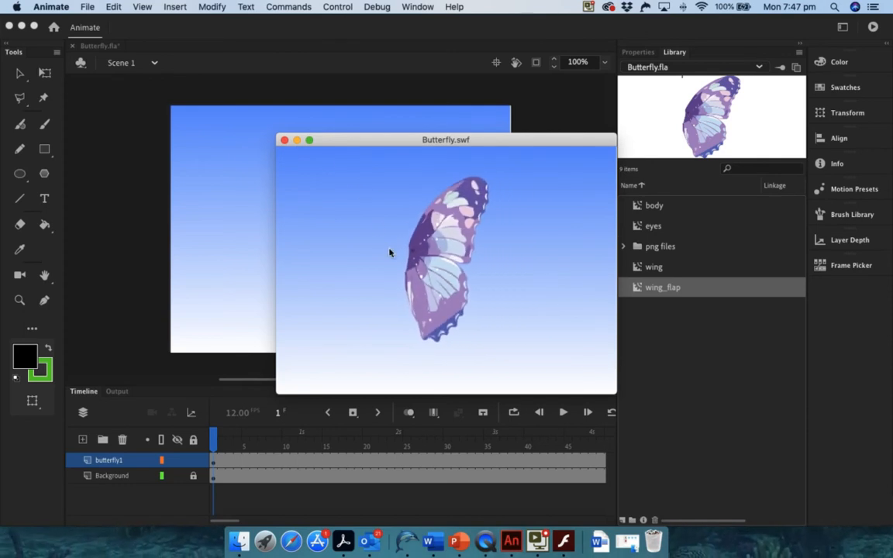
click(283, 140)
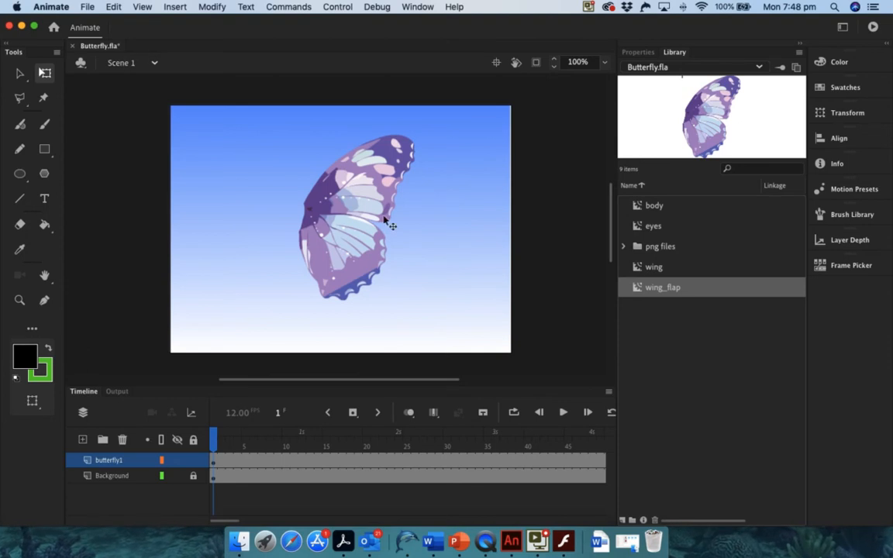
Move the wing toward the right side of the stage and place an instance of the body symbol to its left
click(357, 186)
drag(358, 192, 442, 195)
click(657, 206)
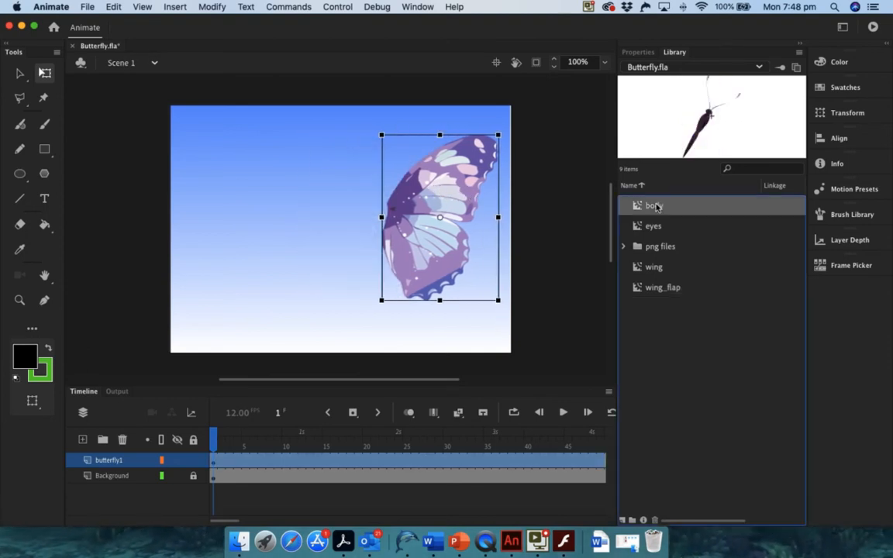
drag(656, 206, 336, 198)
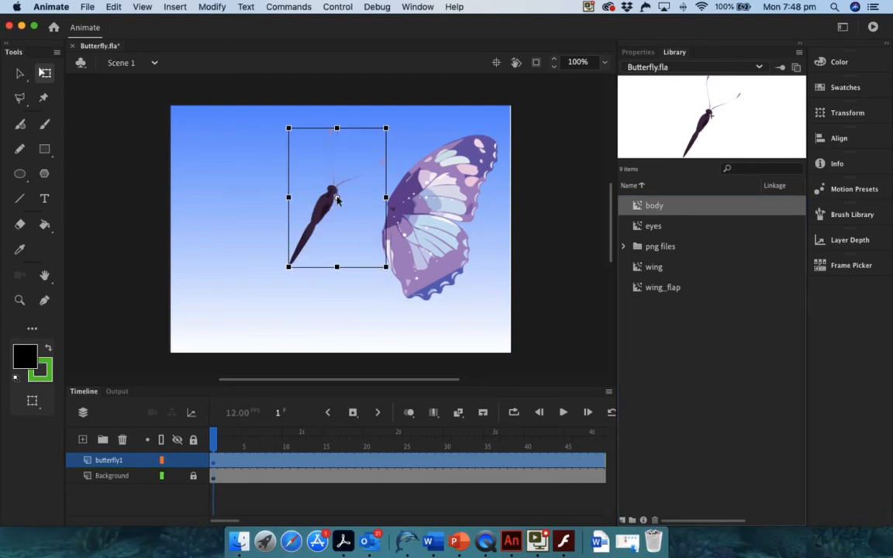
Rotate the wing clockwise to suit the slanted body and position its inner edge against the body's upper part
click(447, 207)
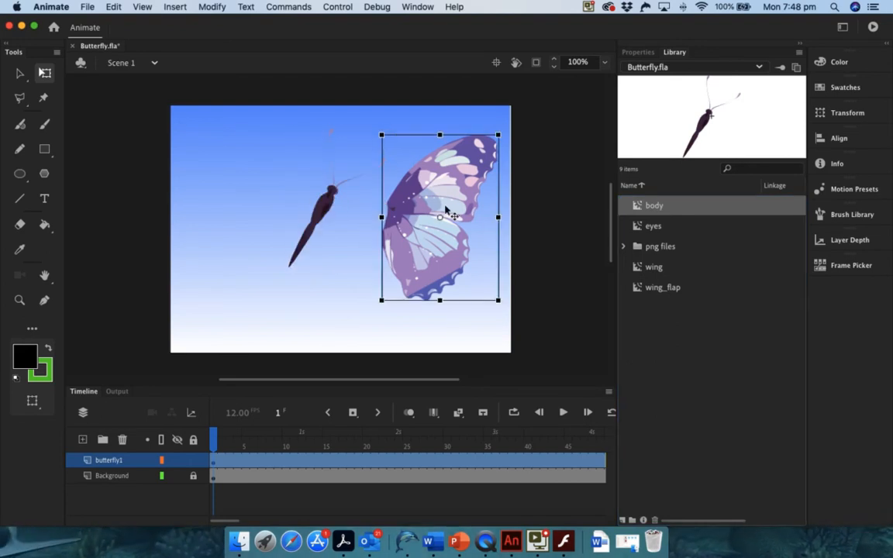
drag(449, 163, 408, 182)
drag(467, 147, 477, 155)
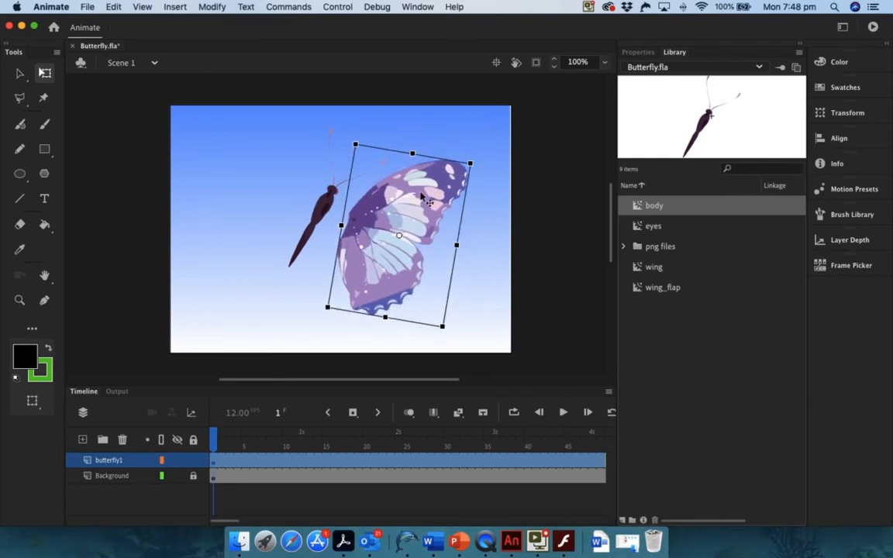
drag(421, 200, 401, 185)
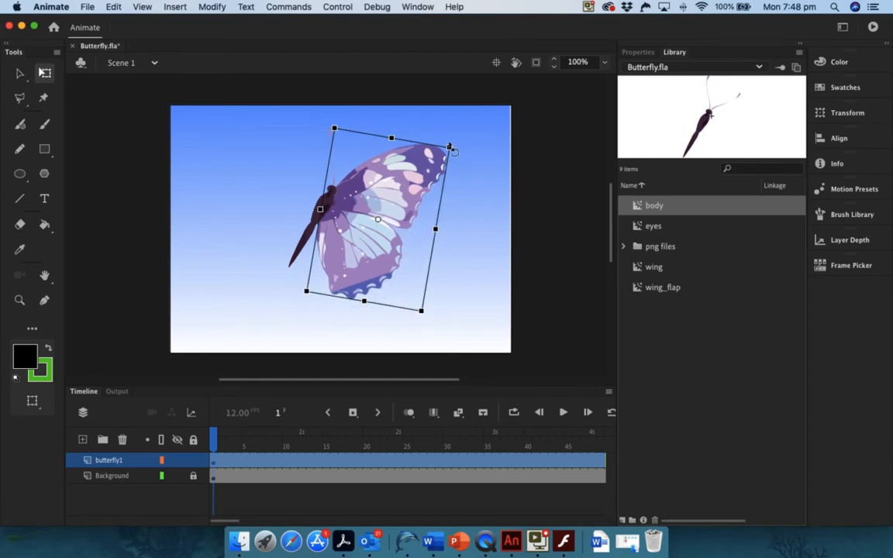
drag(455, 156, 463, 167)
mouse_move(409, 193)
mouse_down()
mouse_move(394, 200)
mouse_move(408, 199)
mouse_up()
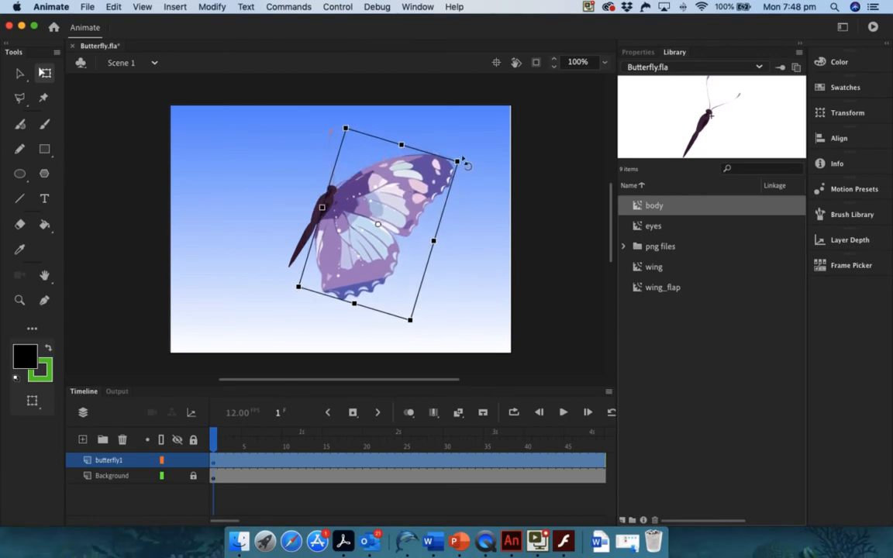
drag(468, 168, 472, 172)
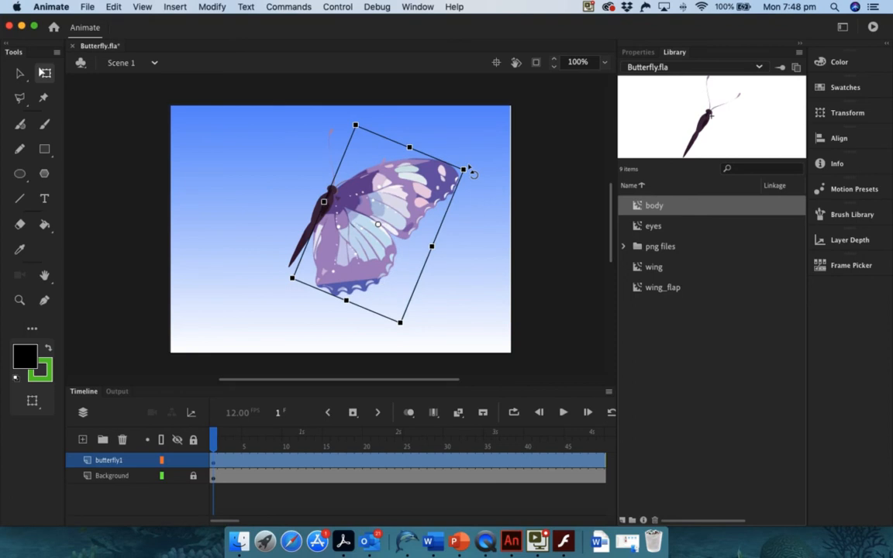
click(486, 215)
mouse_move(369, 225)
mouse_down()
mouse_move(373, 237)
mouse_move(362, 231)
mouse_up()
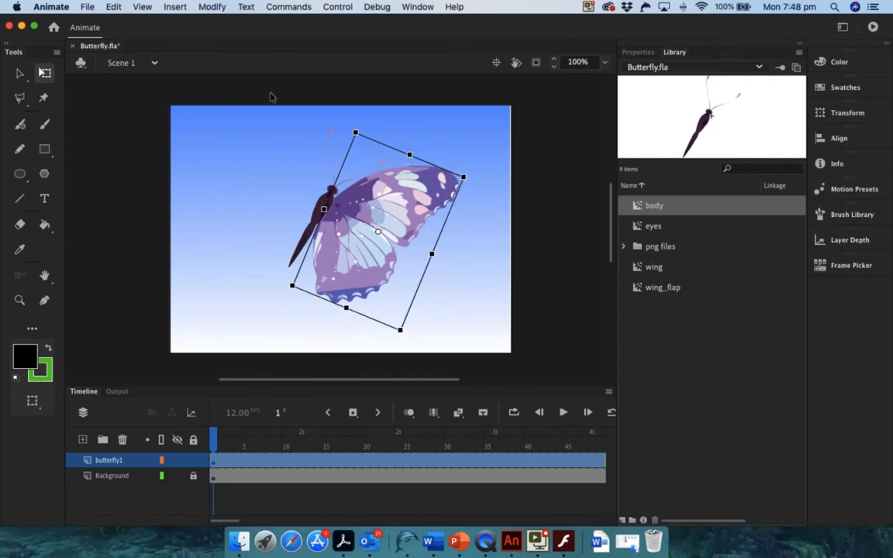
Send the wing to the back of the stacking order, behind the body, and deselect it
right_click(394, 209)
mouse_move(440, 268)
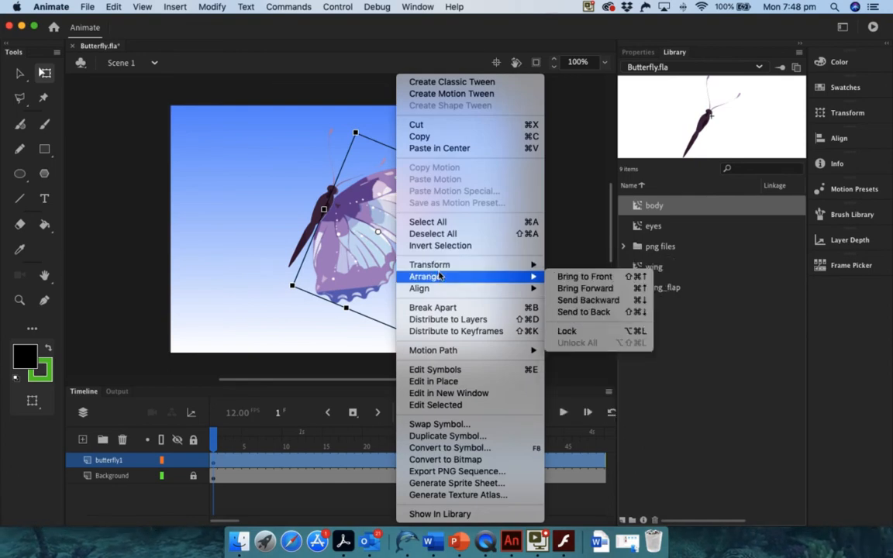
click(569, 312)
click(479, 286)
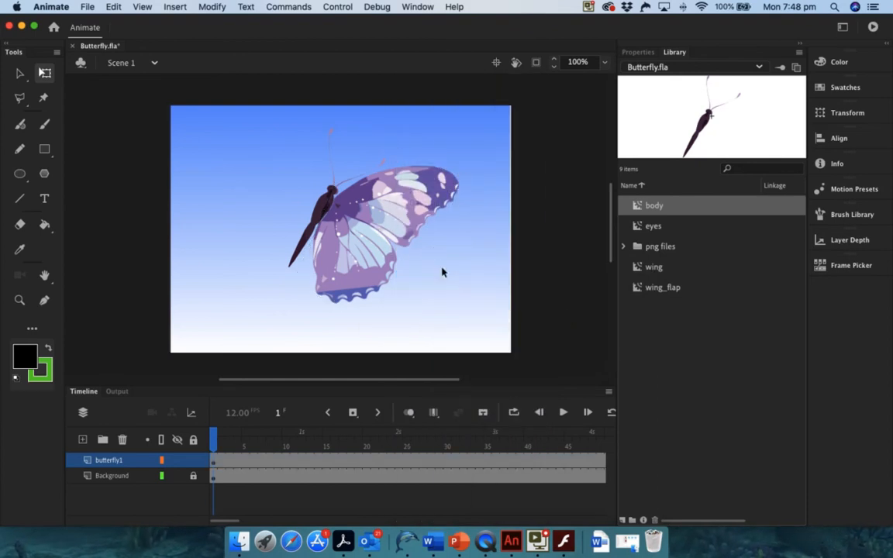
Nudge the wing into place against the body and duplicate it
drag(381, 242, 387, 240)
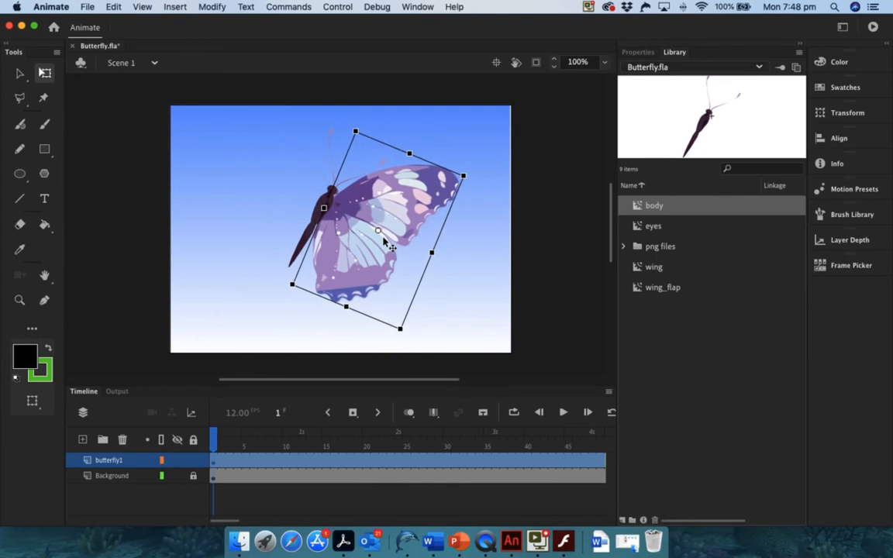
click(461, 268)
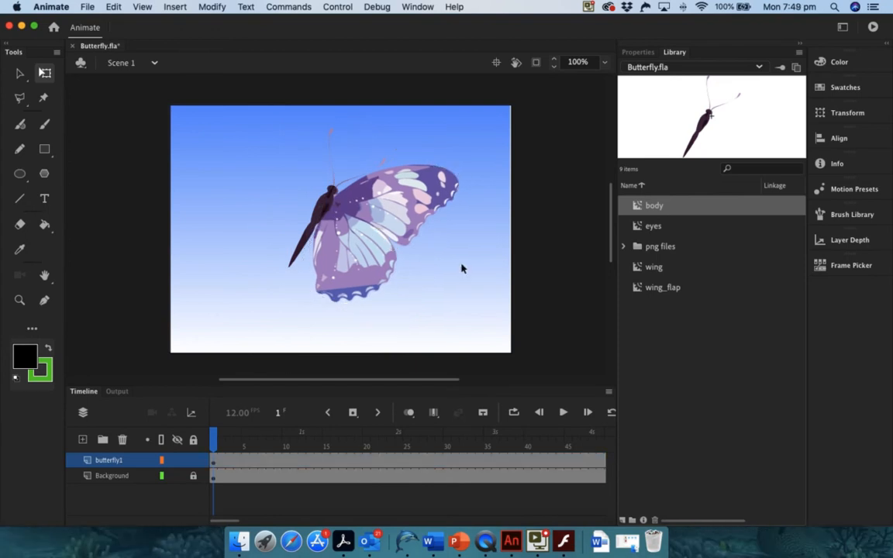
click(393, 209)
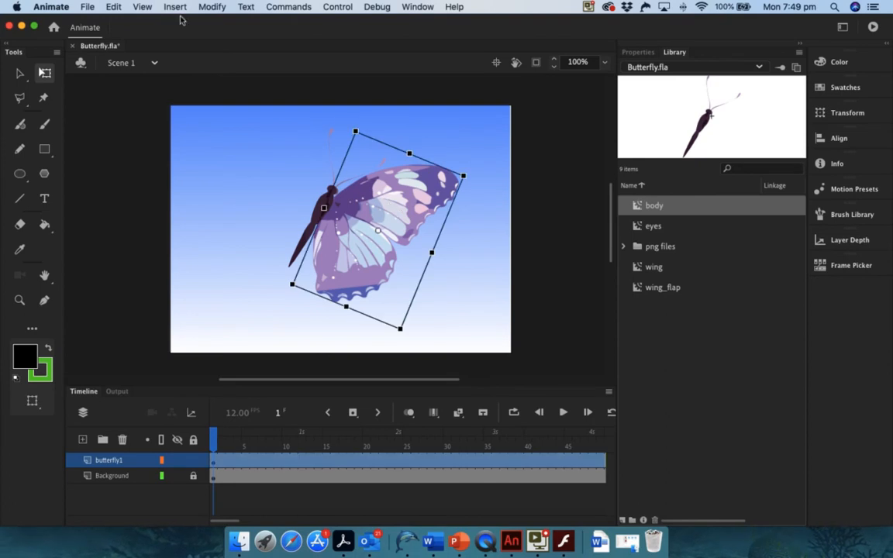
click(211, 7)
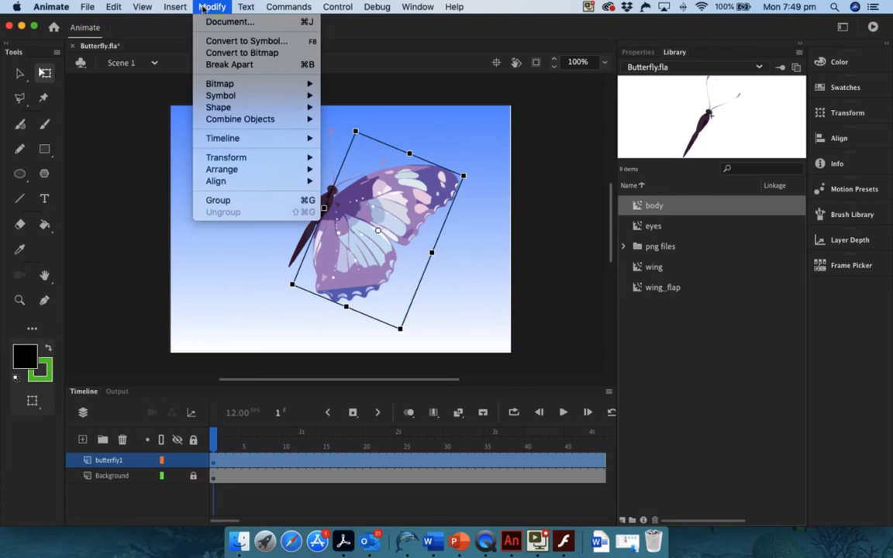
mouse_move(183, 8)
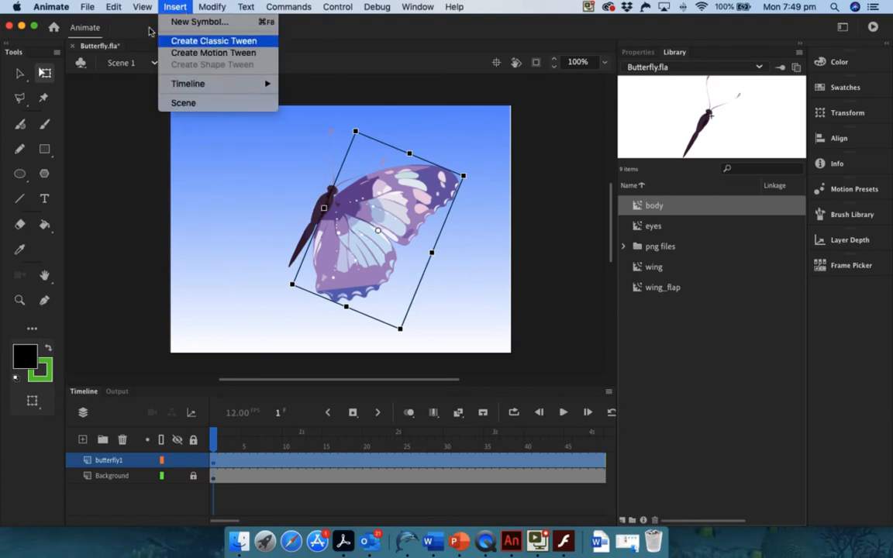
mouse_move(114, 7)
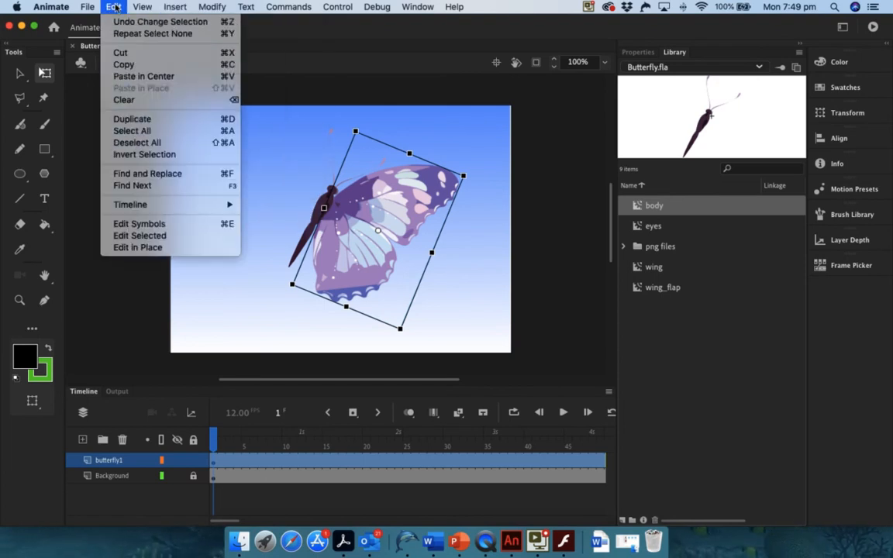
click(155, 119)
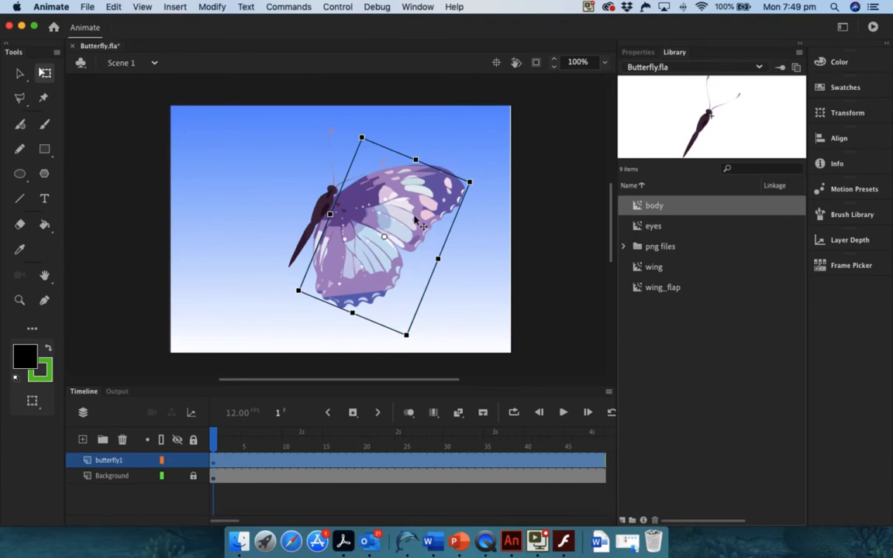
Flip the duplicated wing horizontally
right_click(414, 220)
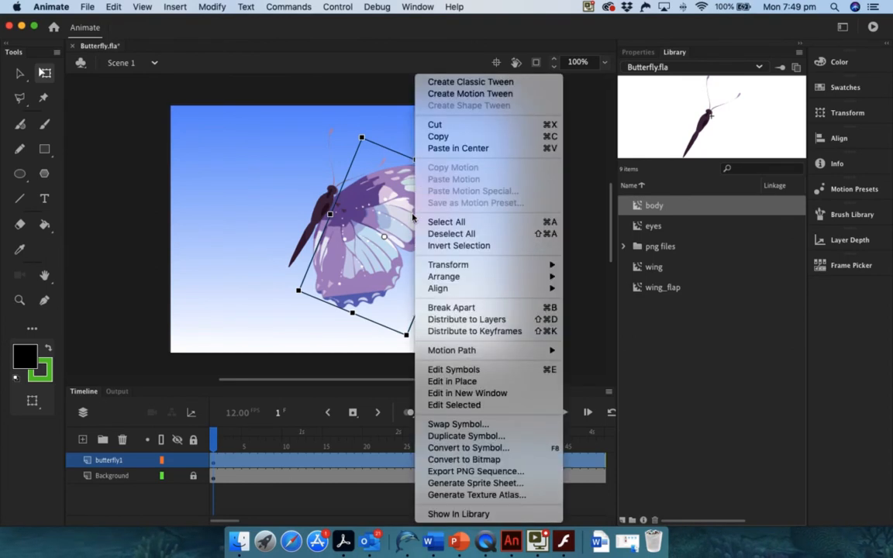
mouse_move(504, 264)
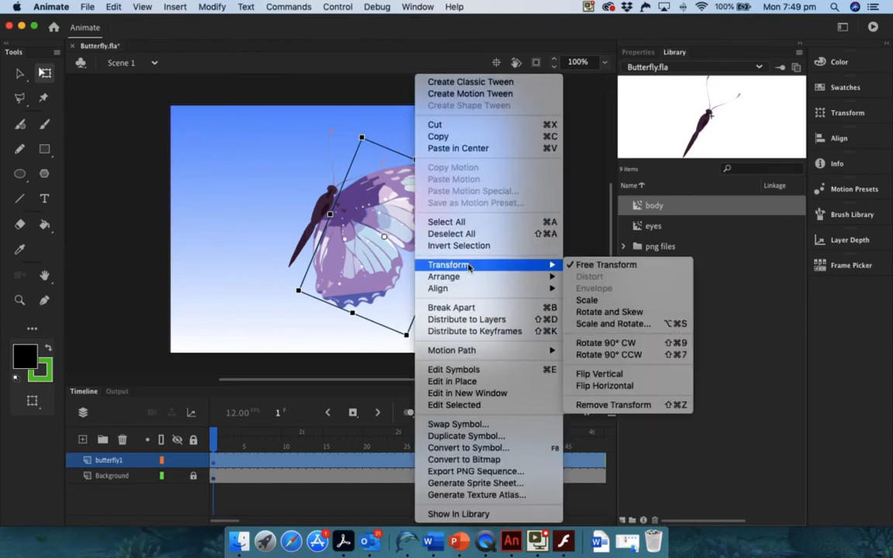
click(620, 385)
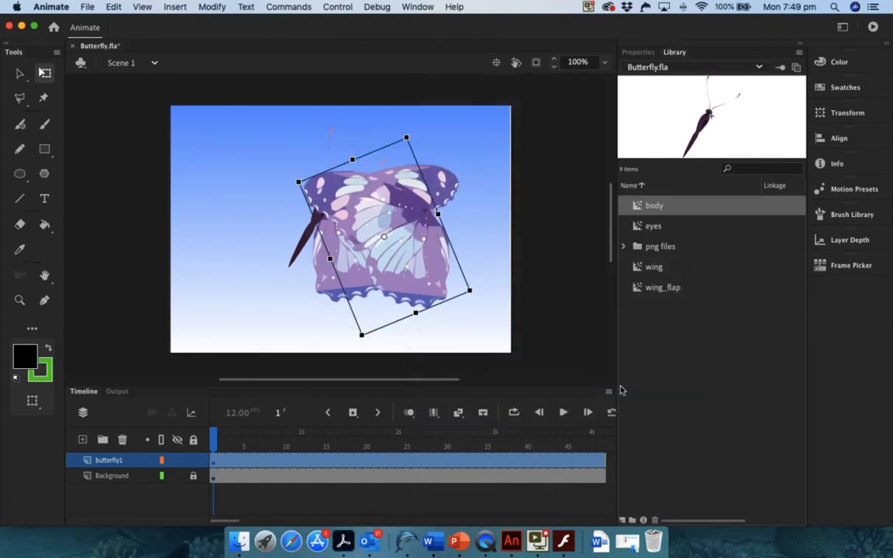
Move the flipped wing to the left of the body and rotate it so its inner edge meets the slanted body
drag(408, 285, 258, 262)
drag(262, 111, 381, 137)
drag(265, 182, 301, 153)
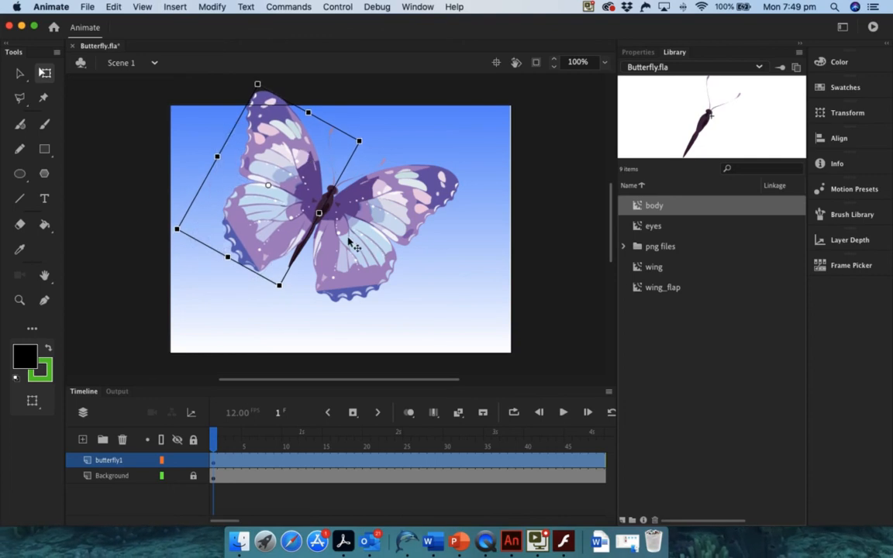
Send the left wing to the back, behind the body, and nudge it closer to the body, leaving nothing selected
right_click(281, 168)
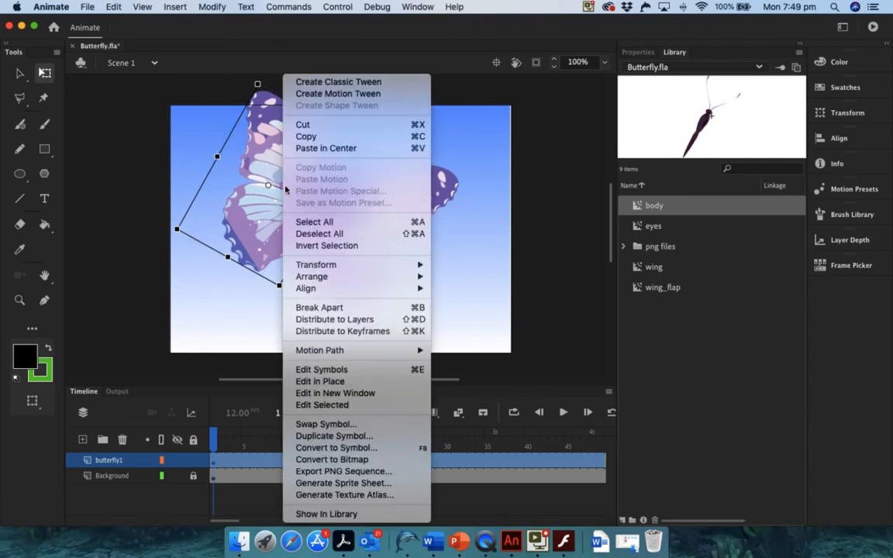
mouse_move(348, 277)
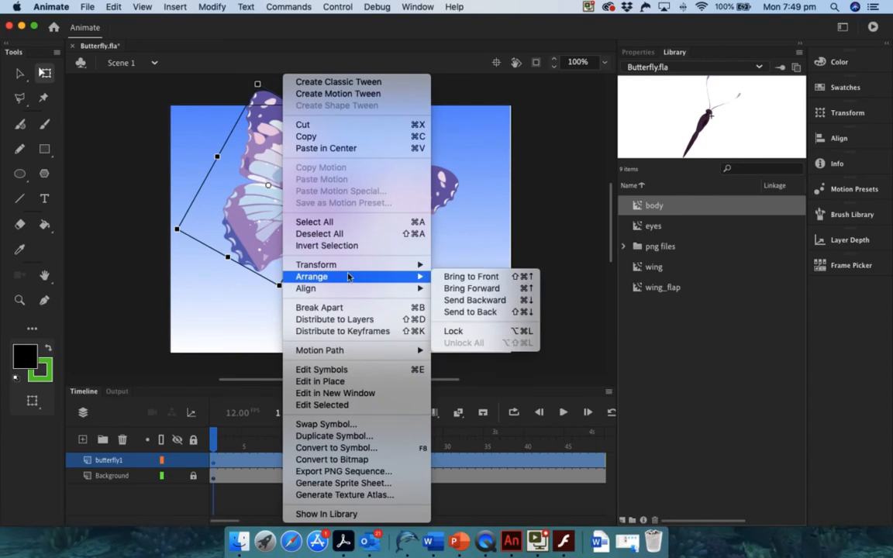
click(474, 312)
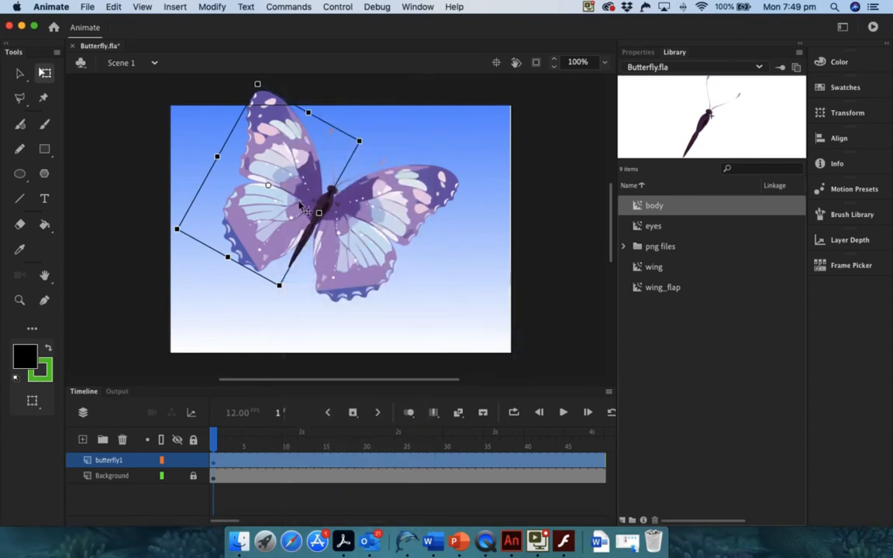
drag(304, 181, 303, 178)
click(411, 277)
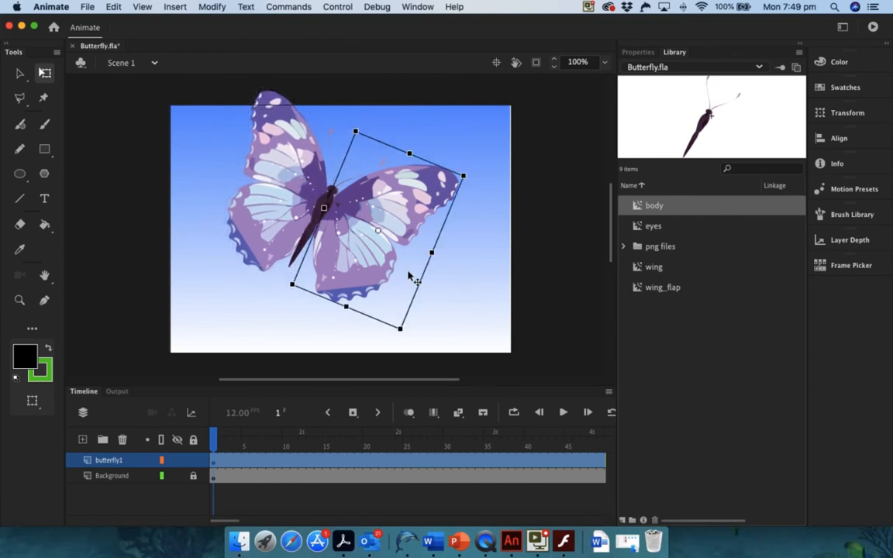
click(451, 314)
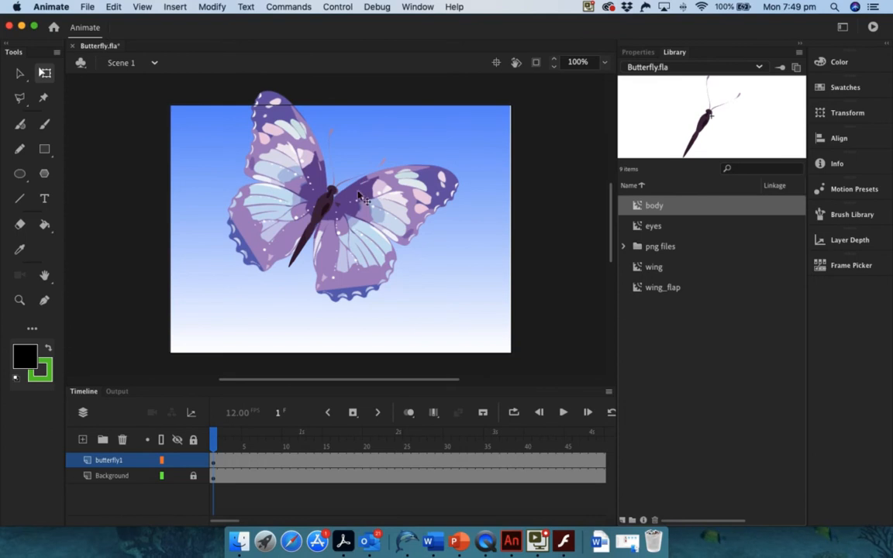
Test the movie to check both wings flapping around the body, and close the preview
click(337, 7)
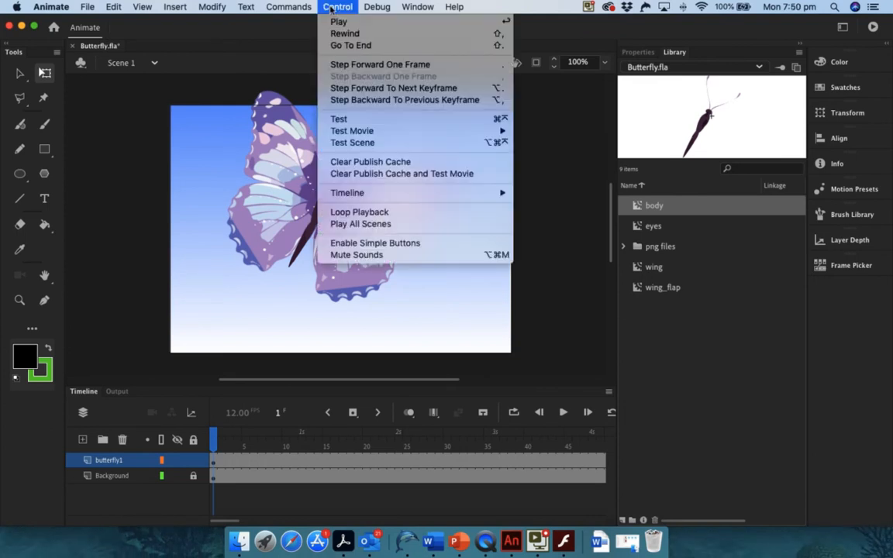
click(357, 120)
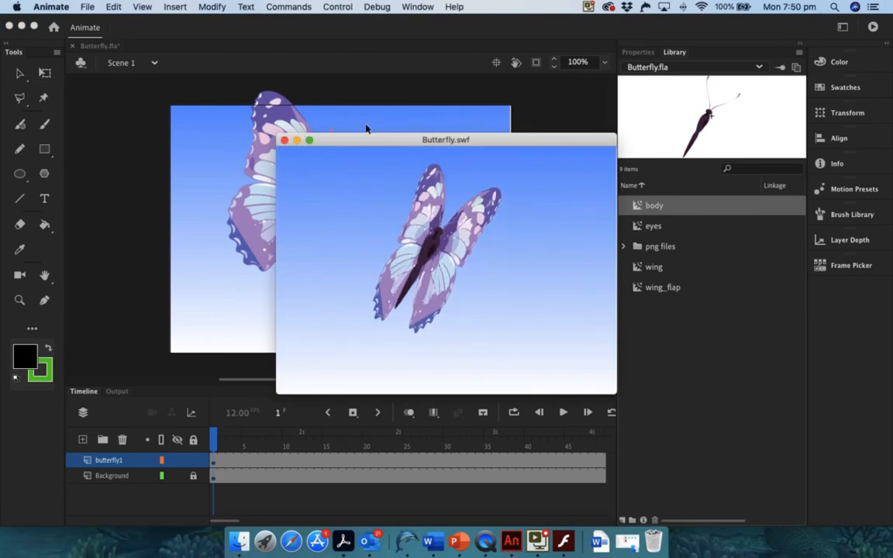
click(284, 140)
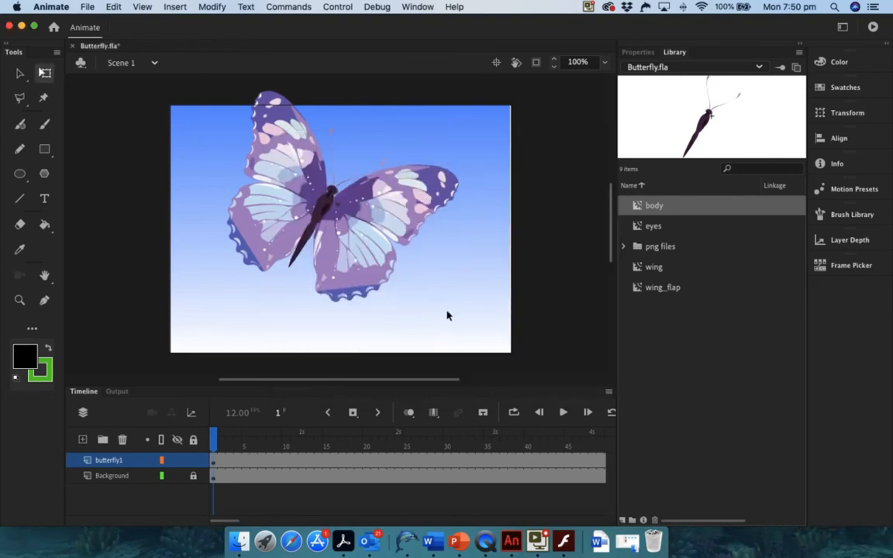
Select both wings and the body on the stage and group them
click(20, 74)
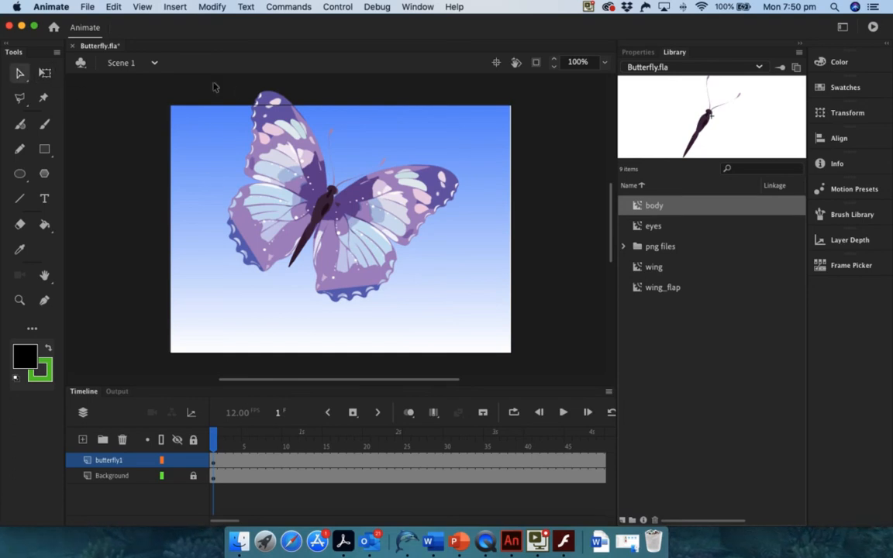
drag(200, 88, 461, 319)
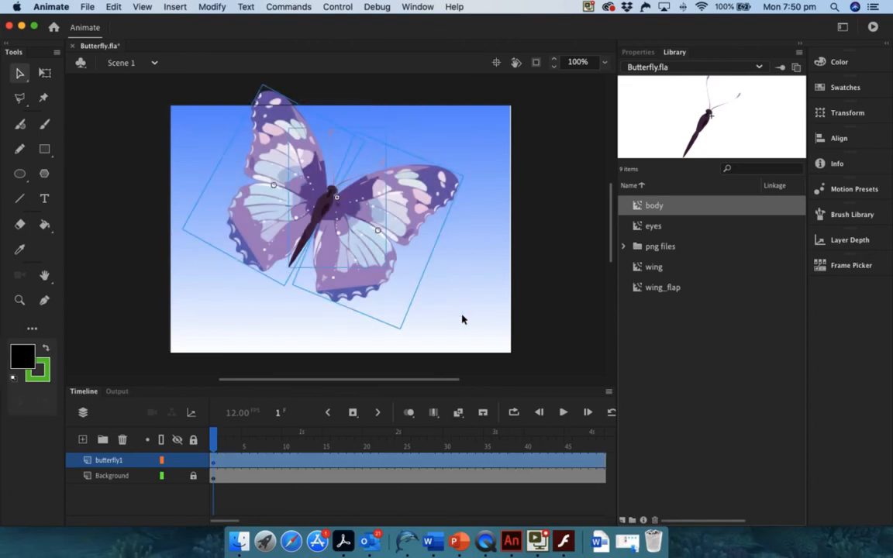
click(203, 7)
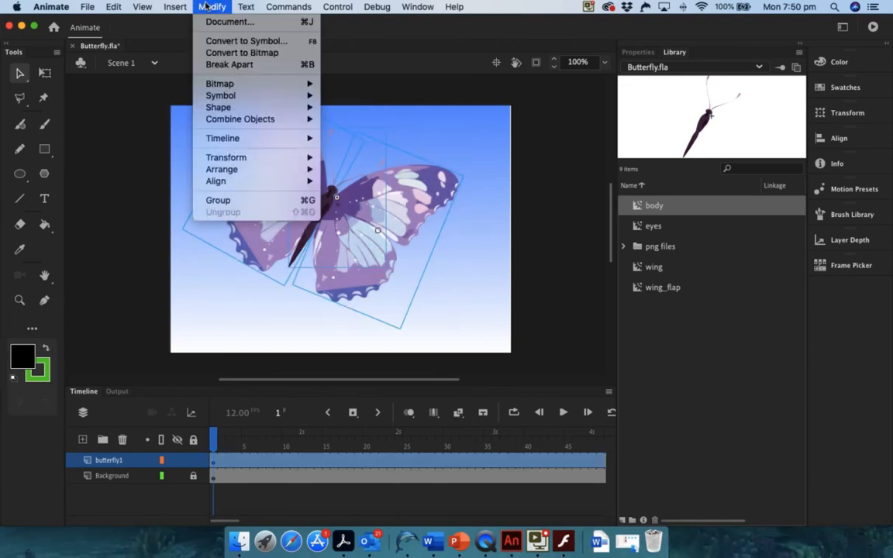
click(218, 200)
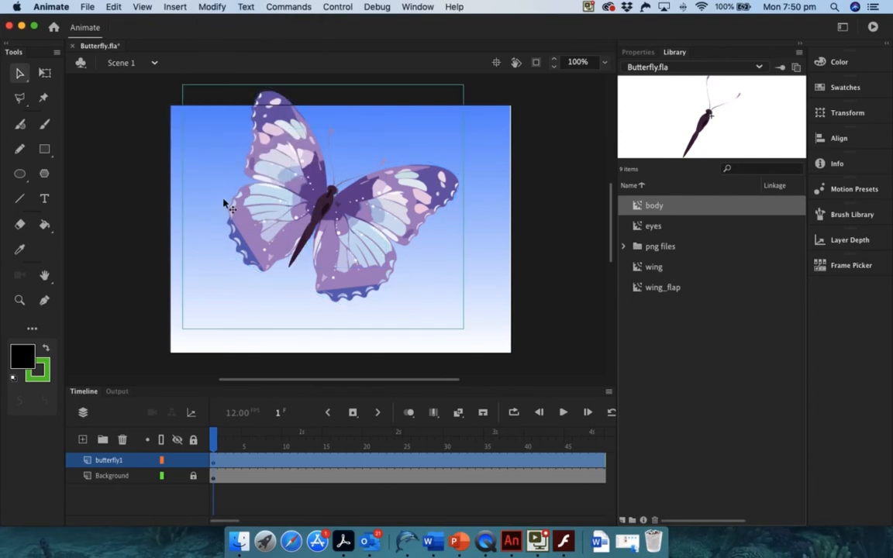
Convert the grouped butterfly to a Movie Clip symbol named butterfly
click(209, 9)
click(218, 42)
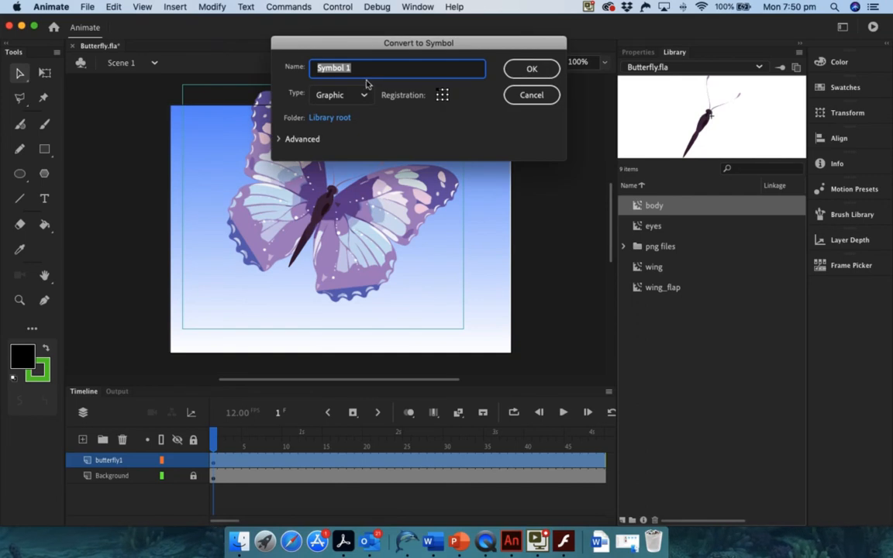
click(363, 95)
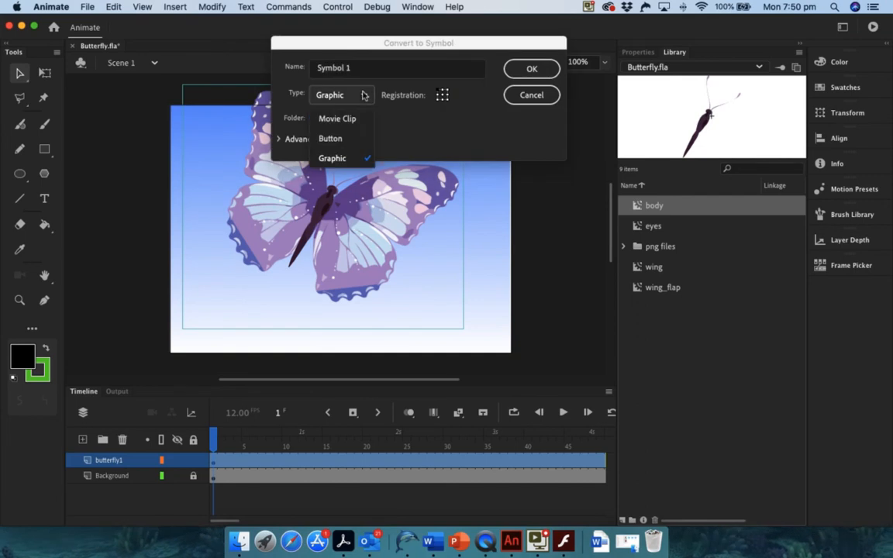
click(334, 118)
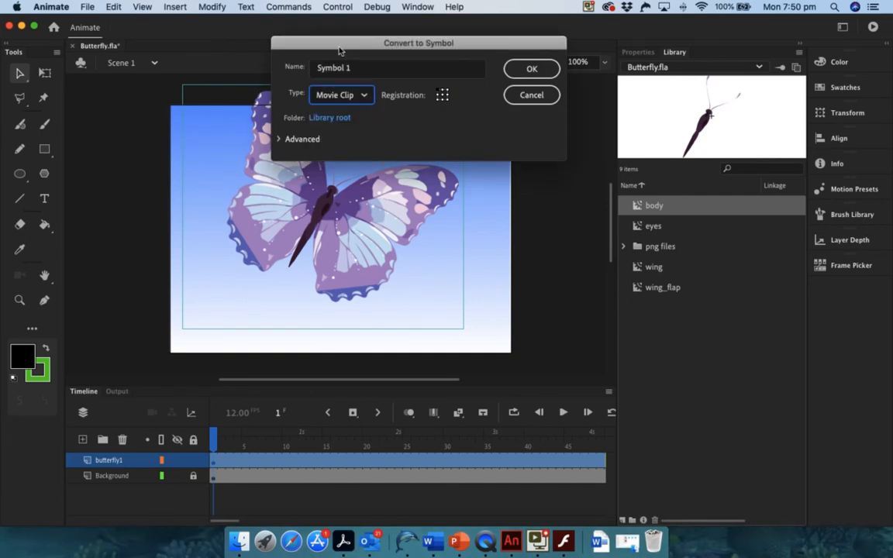
click(349, 68)
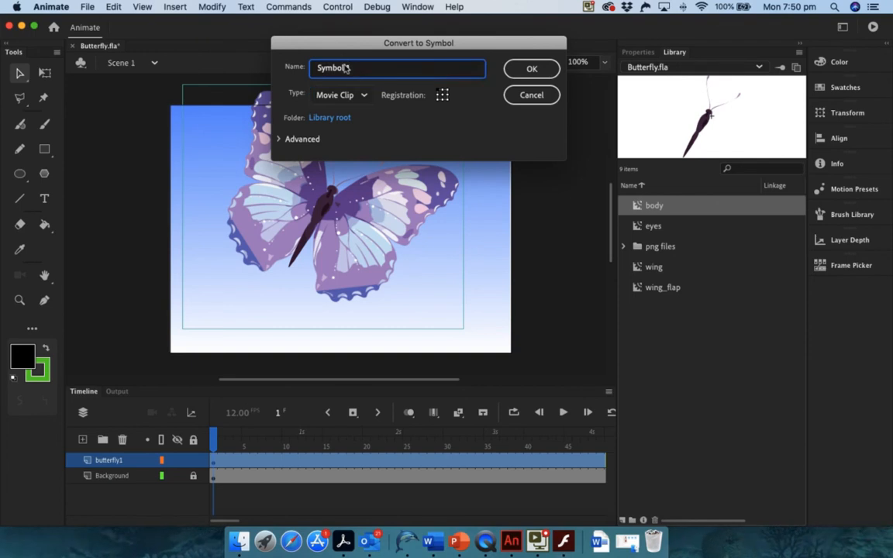
drag(346, 69, 309, 70)
text(butterfly)
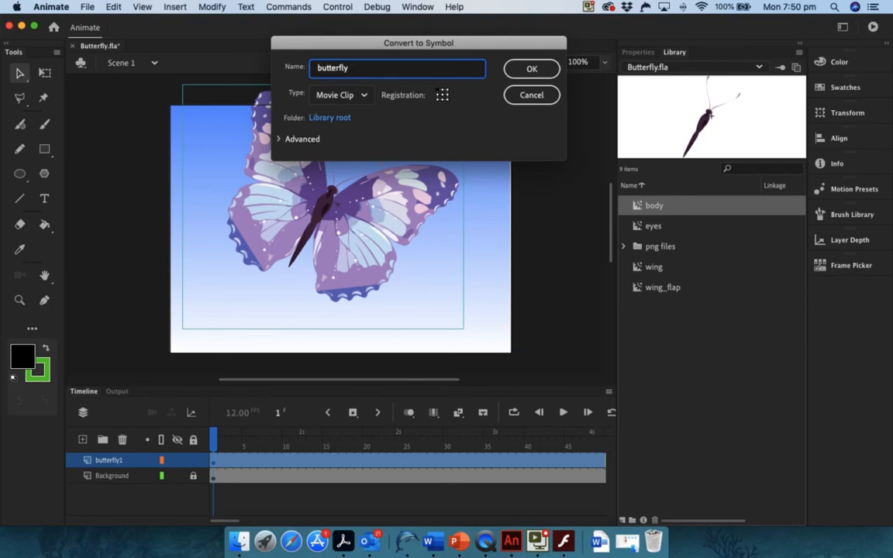
click(516, 69)
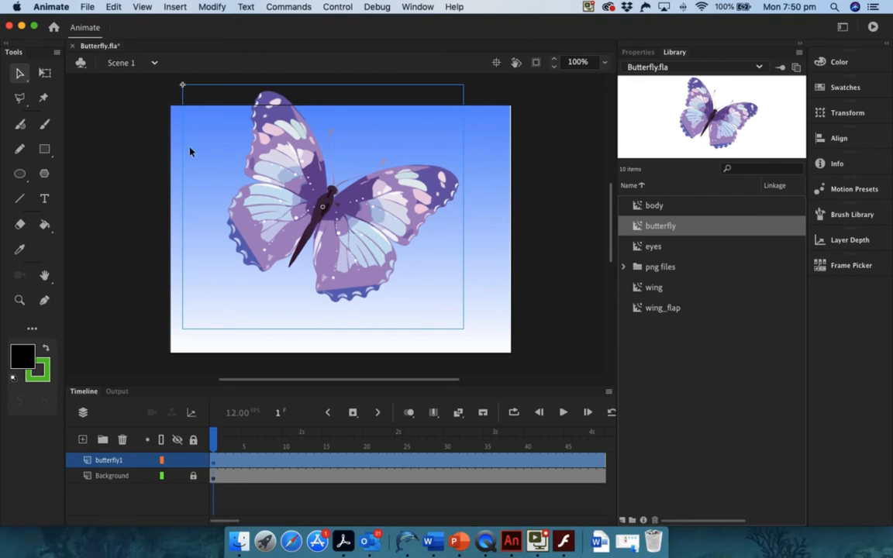
Scale the butterfly down to less than half its size and move it just off the stage's upper left side
click(44, 73)
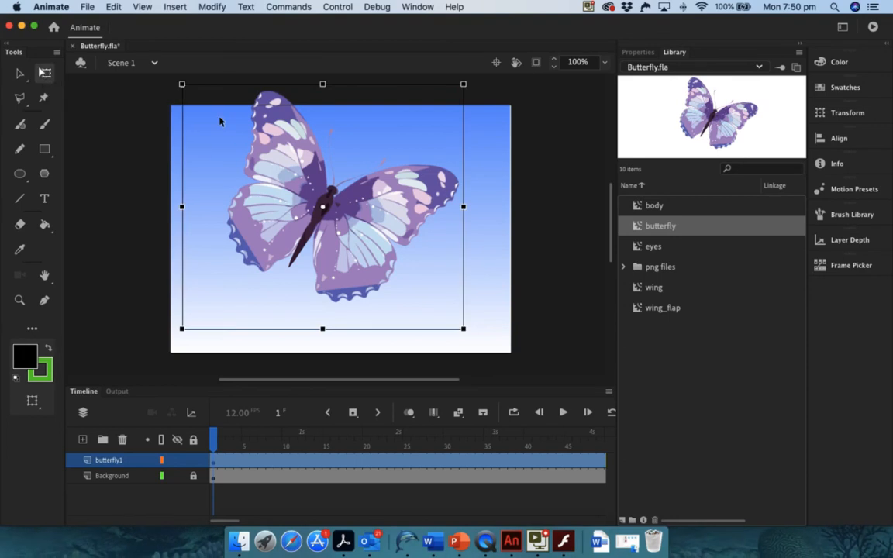
drag(175, 79, 253, 144)
drag(356, 206, 135, 155)
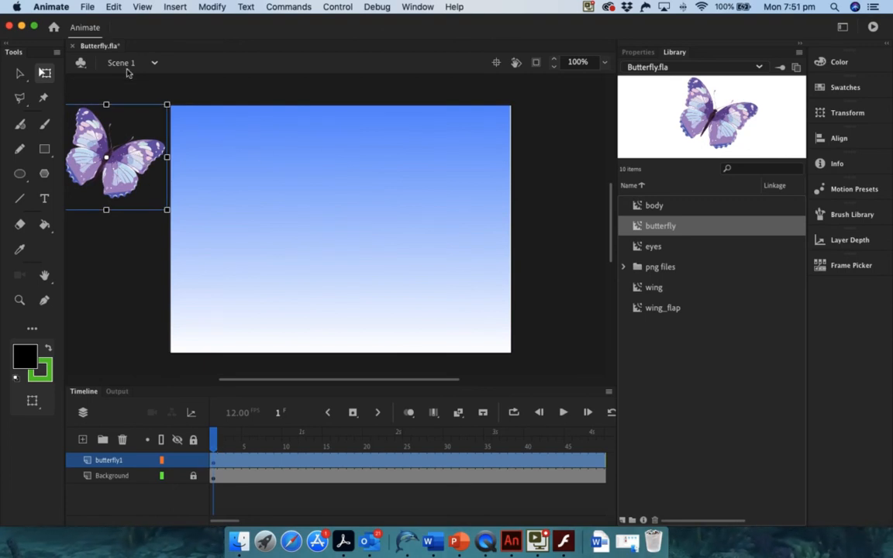
Create a motion tween on the butterfly1 layer and move the playhead to frame 120
right_click(237, 465)
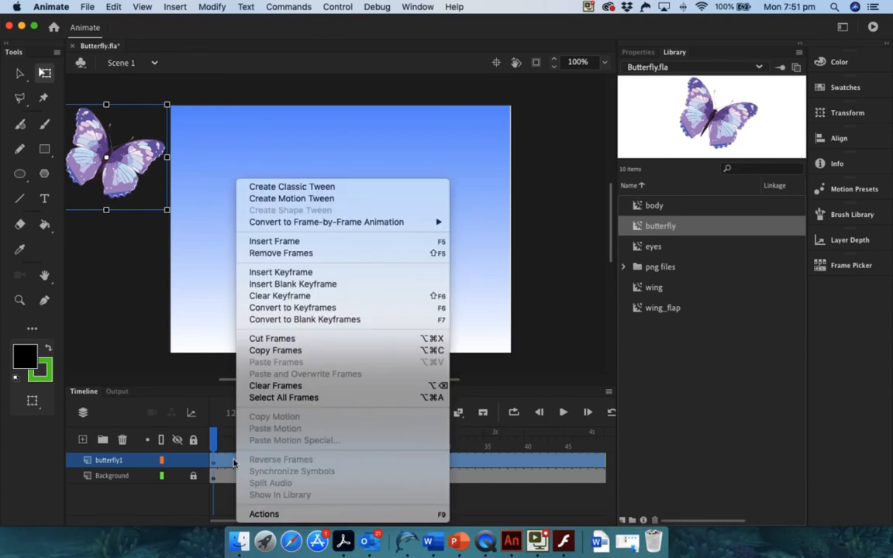
click(275, 199)
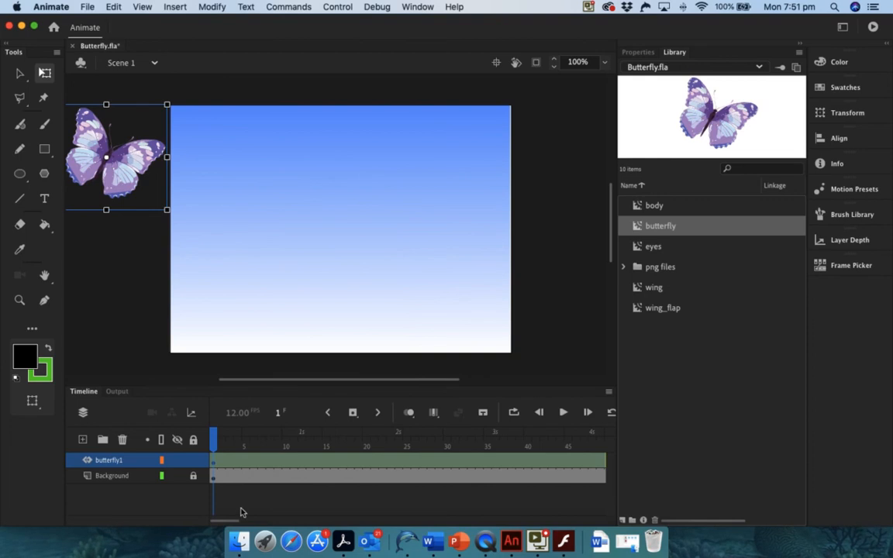
drag(225, 521, 282, 508)
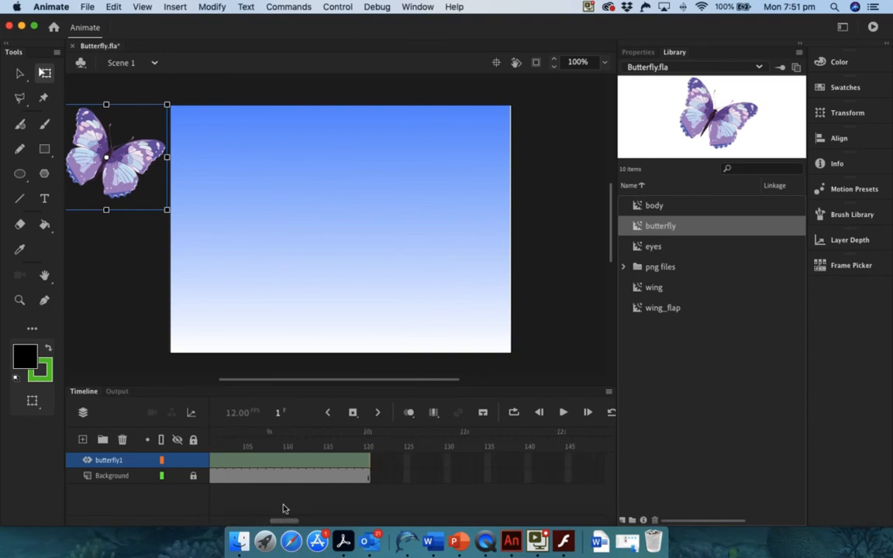
click(367, 431)
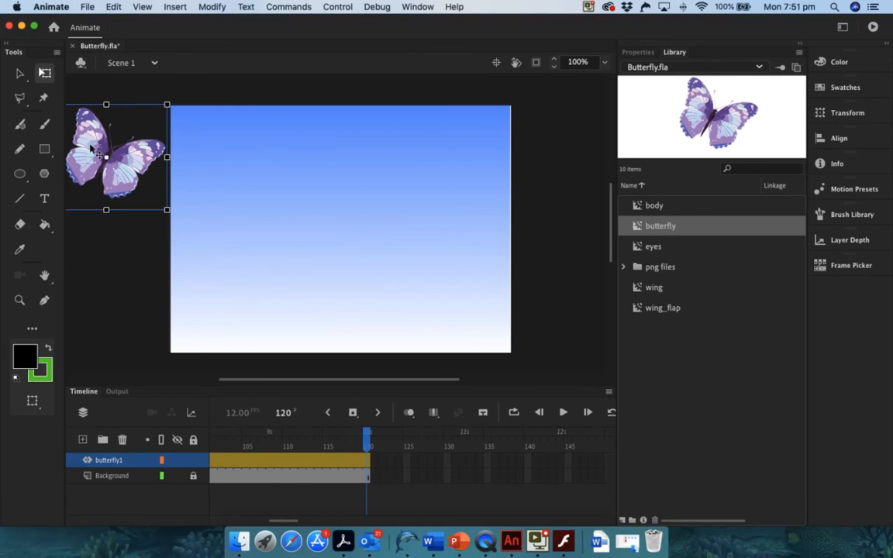
Move the butterfly straight across to just off the stage's right side at frame 120, then return the playhead to frame 1
drag(93, 149, 556, 148)
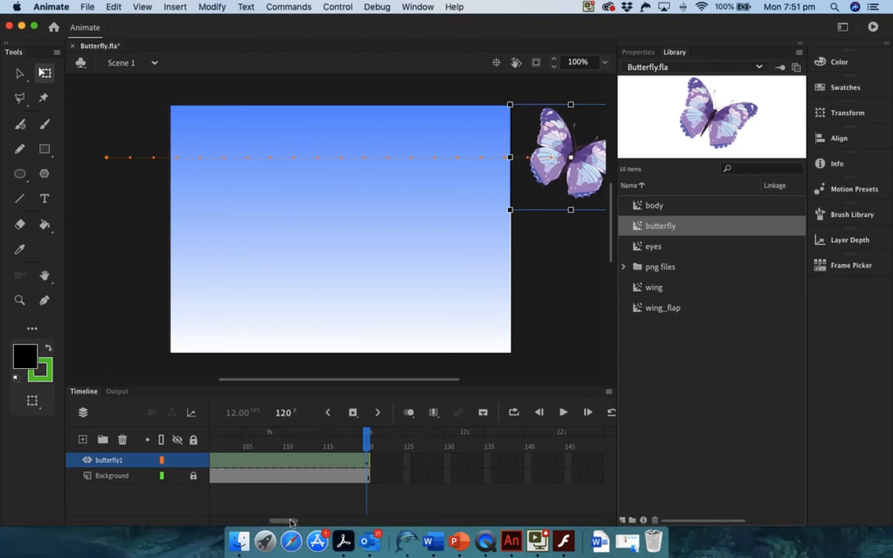
drag(291, 522, 204, 521)
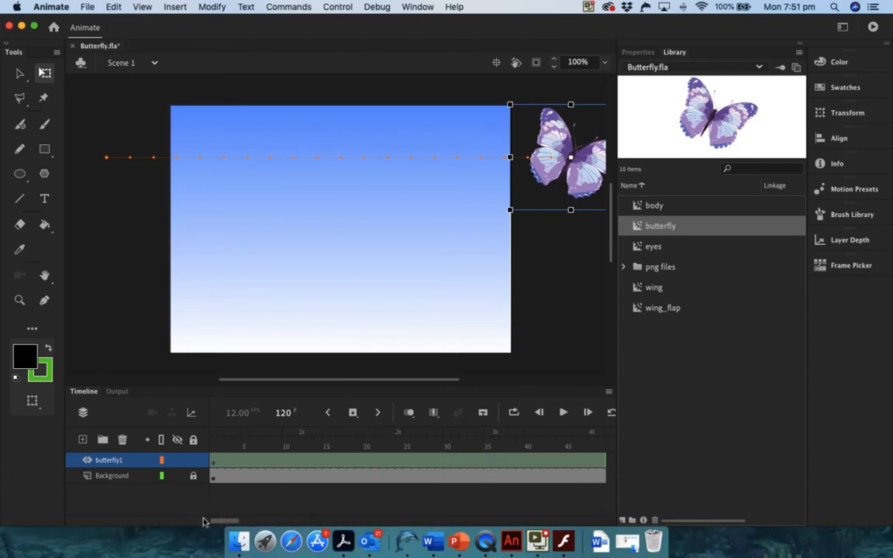
click(213, 444)
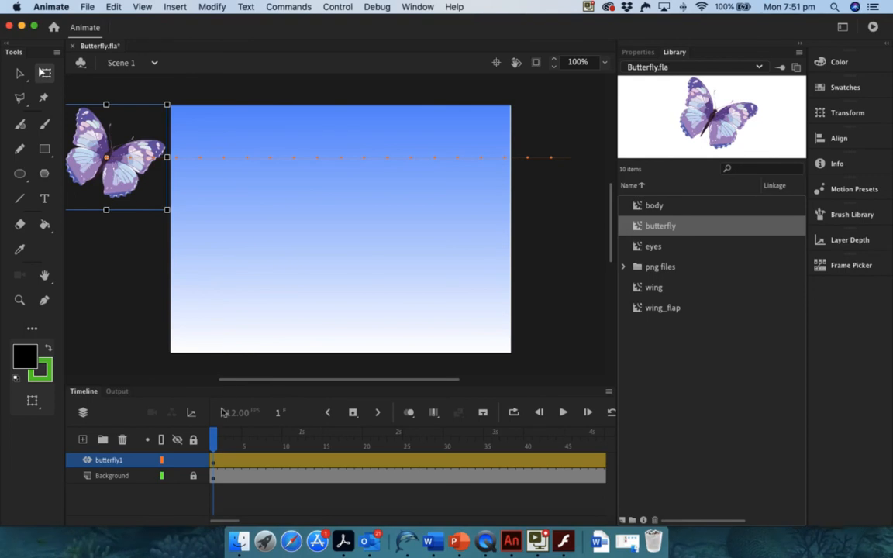
Curve the motion path by moving the butterfly slightly down at frame 28 and slightly up at frame 75
drag(215, 439, 434, 423)
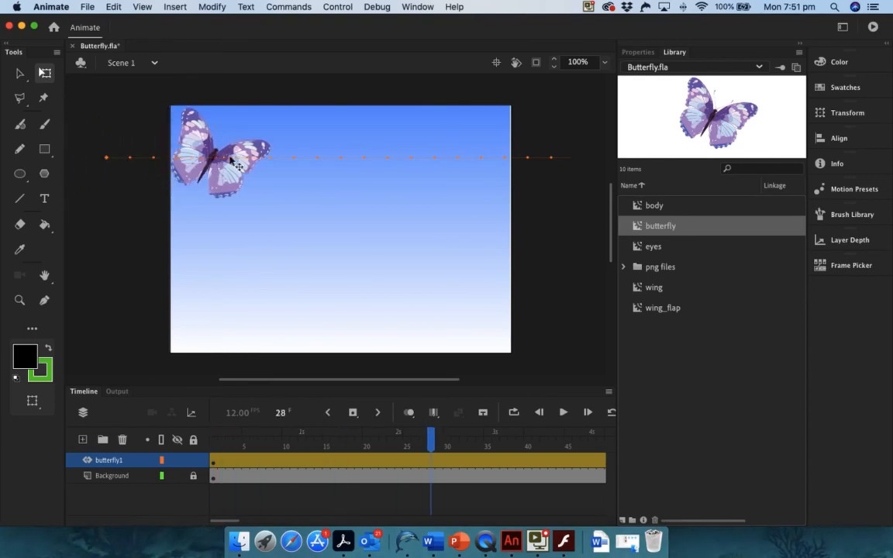
drag(229, 166, 236, 199)
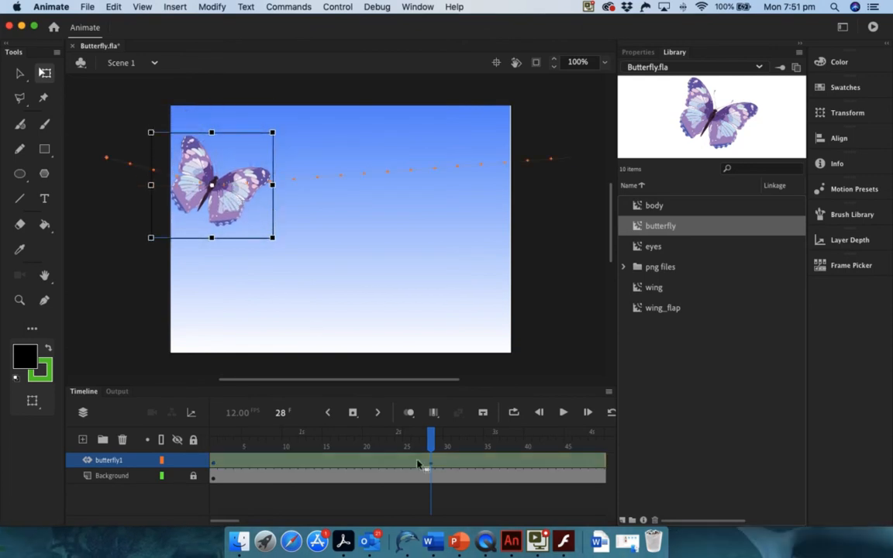
drag(432, 443, 527, 446)
click(424, 206)
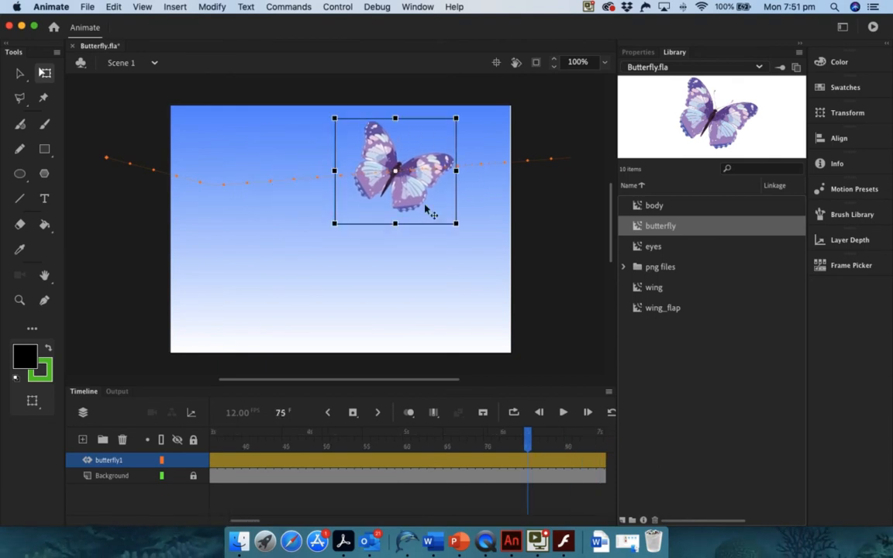
drag(425, 203, 426, 173)
Scrub to frame 120, return to frame 1 and play the butterfly's motion along the curved path
drag(527, 439, 637, 439)
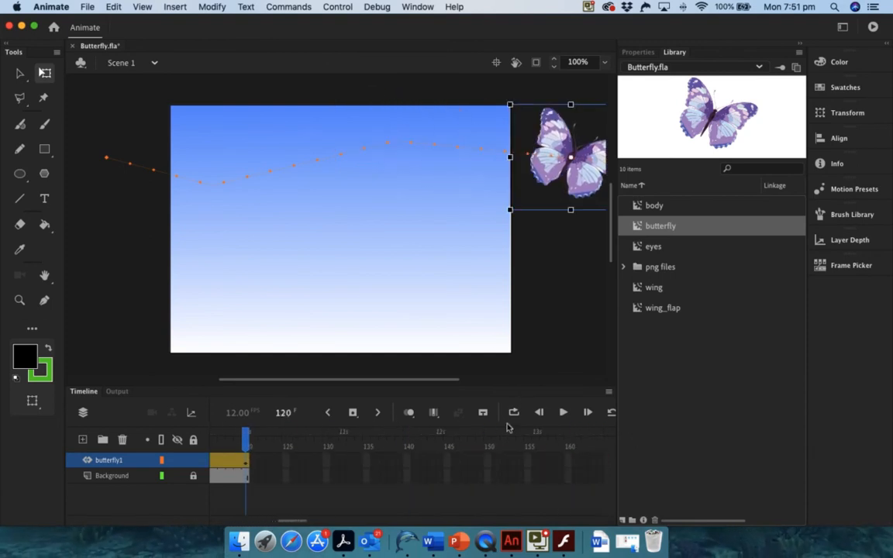
drag(294, 520, 186, 517)
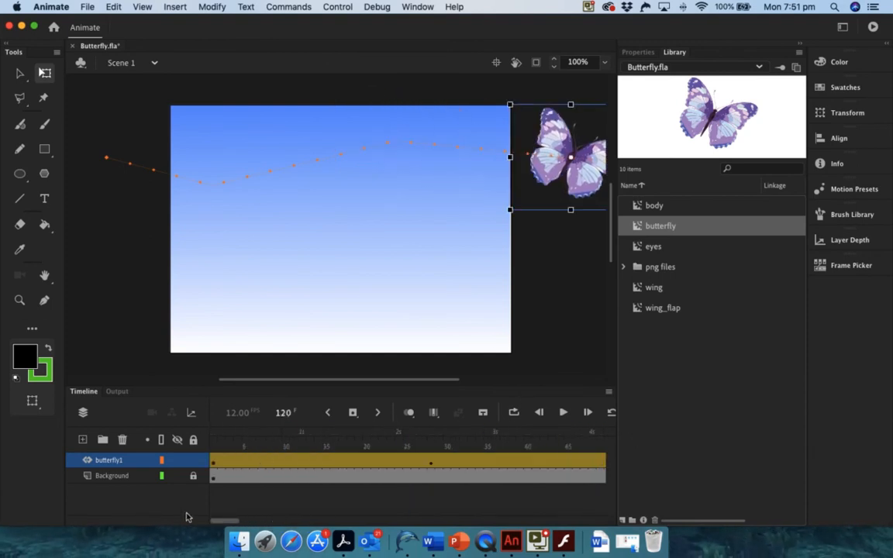
click(214, 442)
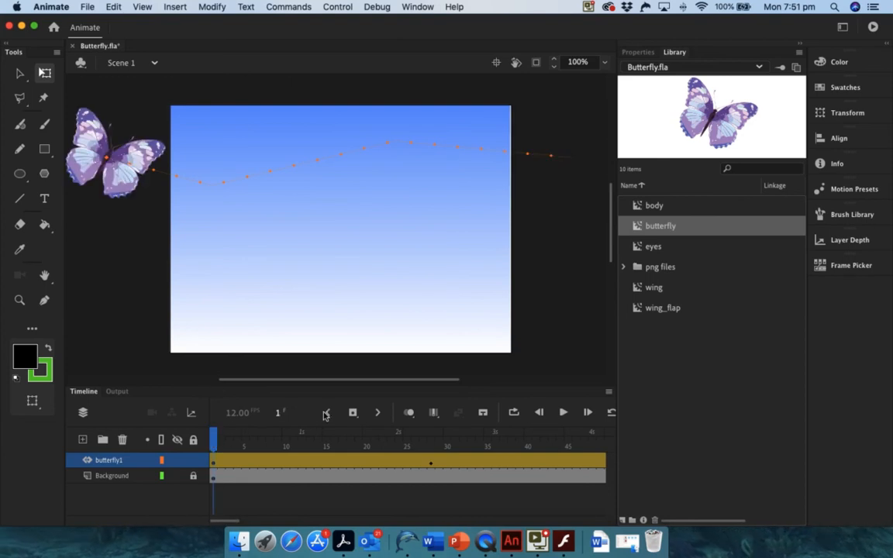
click(564, 413)
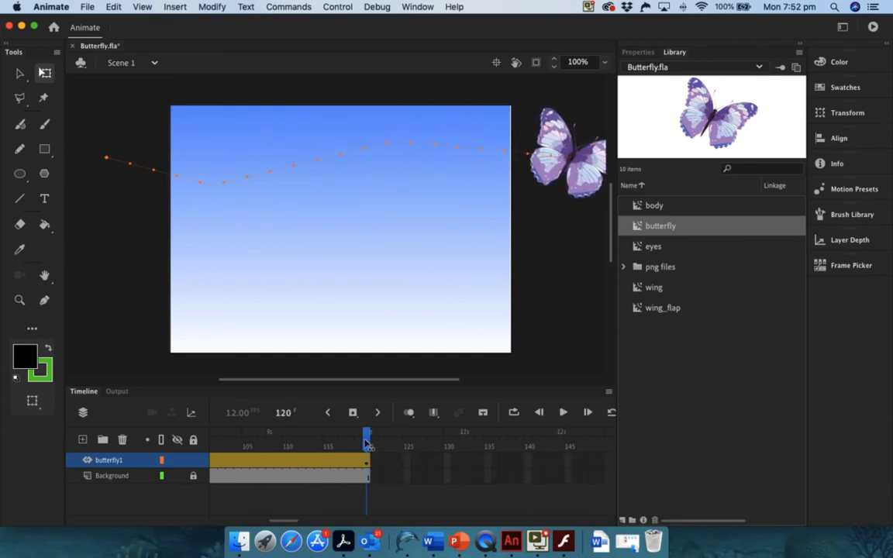
Enable Orient to path for the butterfly1 motion tween and rotate the butterfly clockwise at frame 2 to face along the path
drag(367, 443, 89, 430)
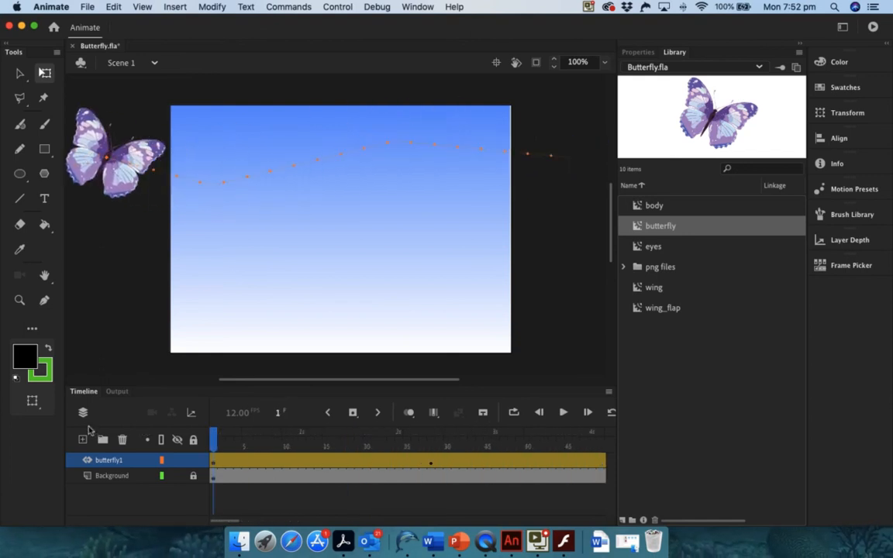
click(221, 460)
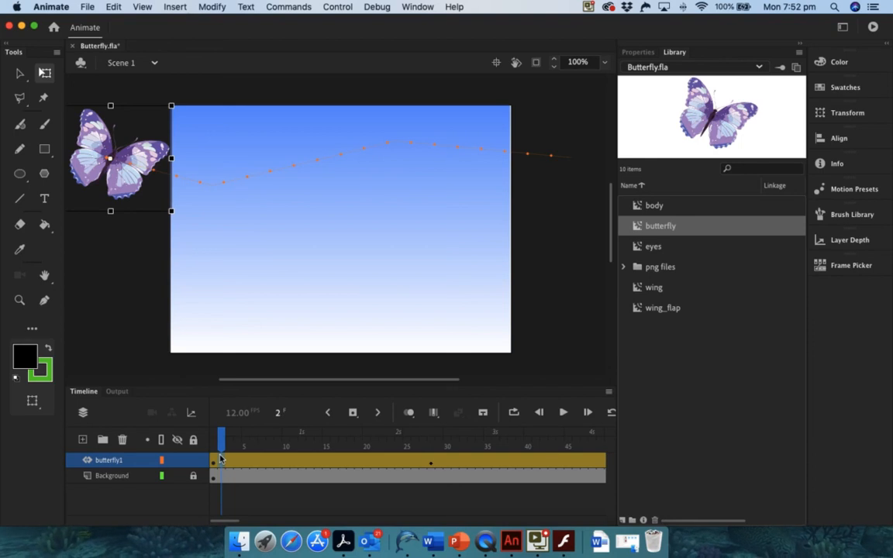
click(630, 52)
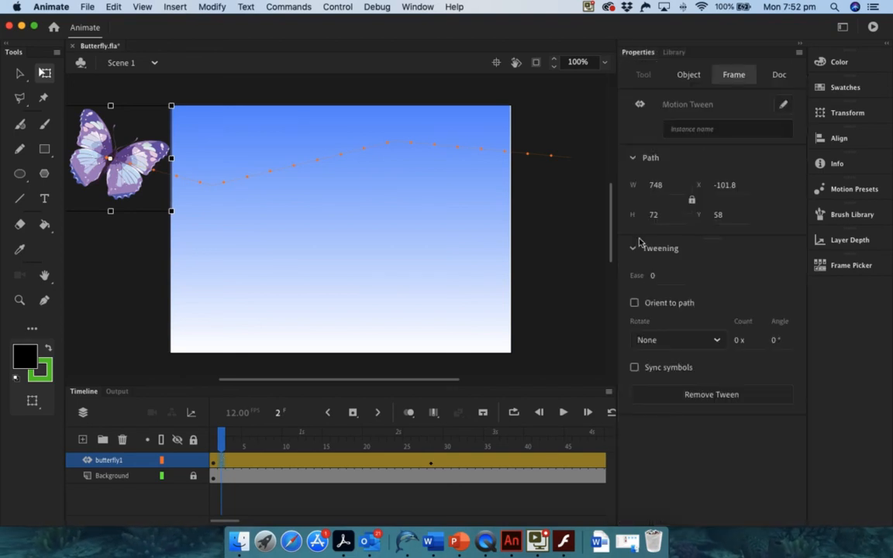
click(634, 303)
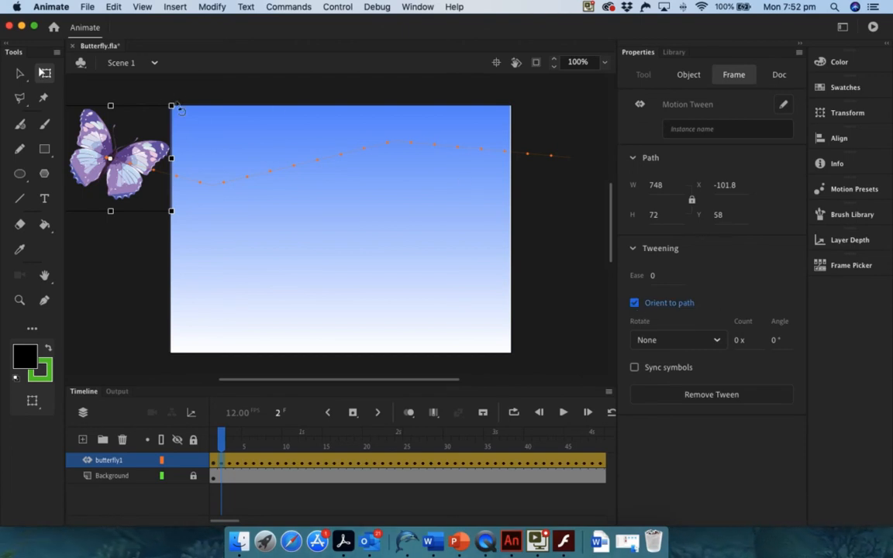
drag(178, 101, 173, 218)
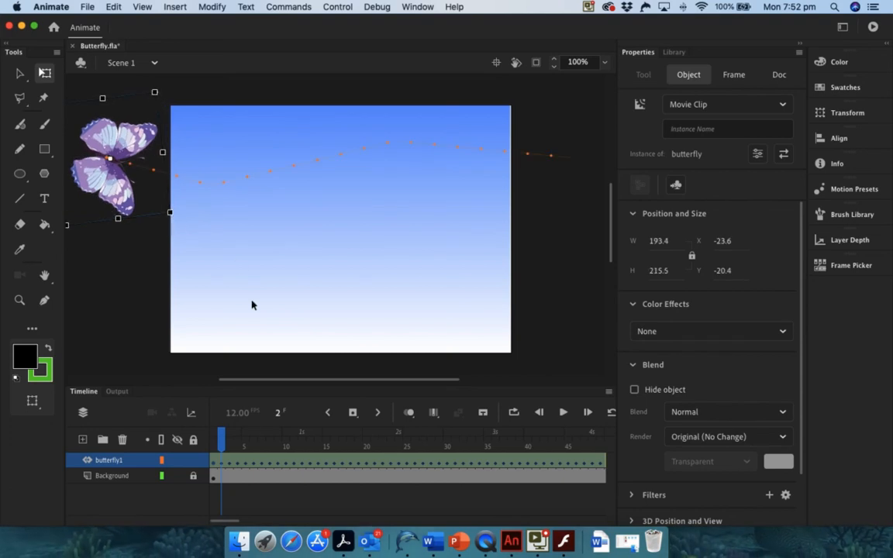
Scrub through the oriented animation, return the playhead to frame 1 and test the movie
drag(225, 443, 519, 401)
drag(520, 439, 24, 462)
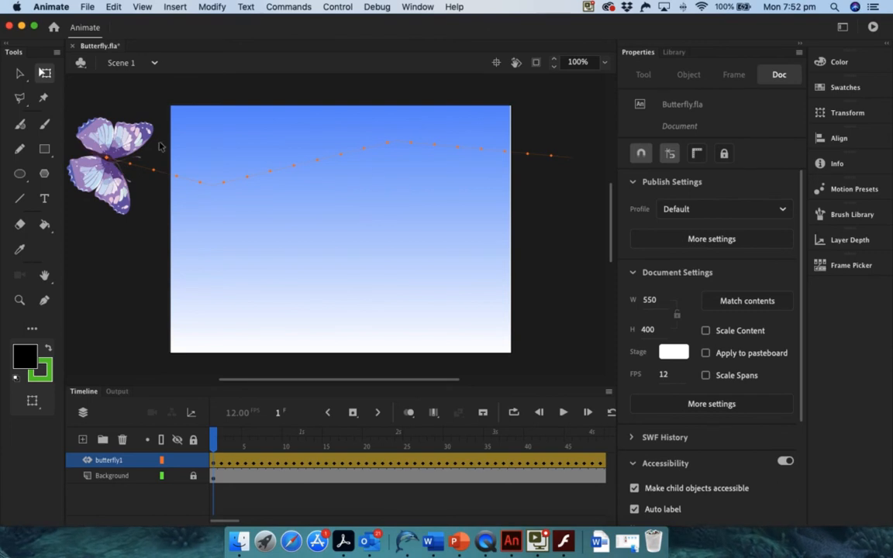
click(338, 7)
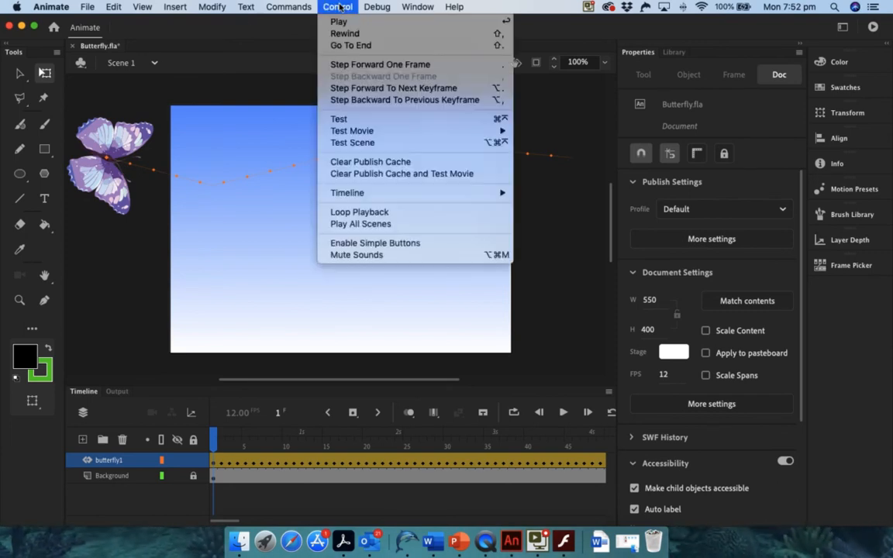
click(345, 119)
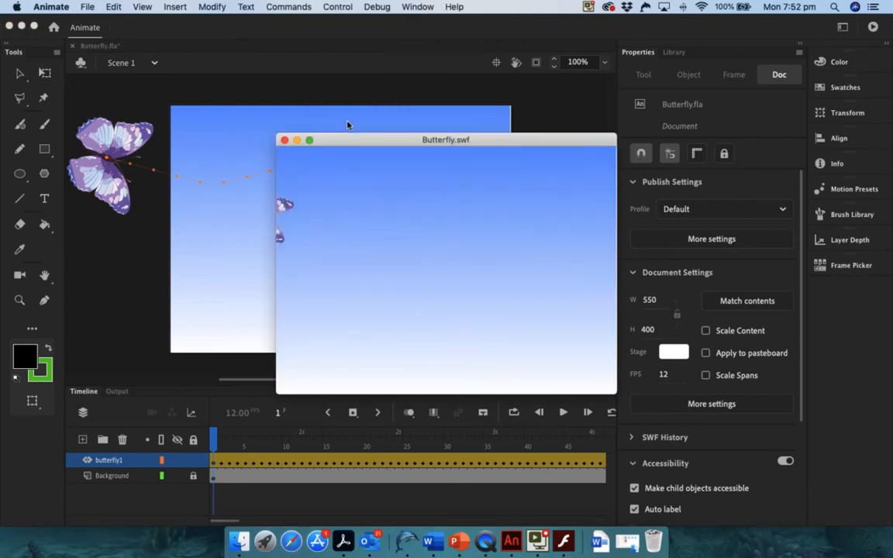